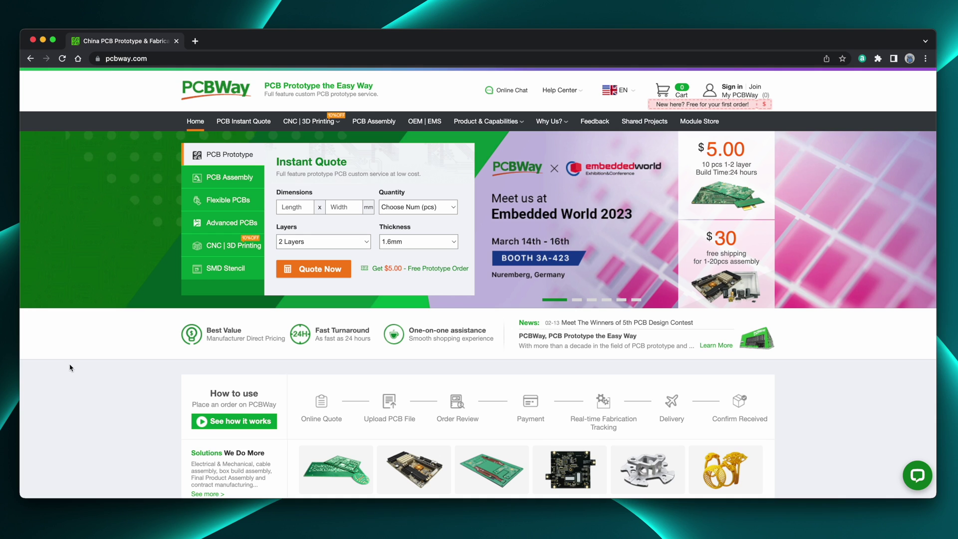
- Show the CNC | 3D Printing dropdown on pcbway.com with its fabrication services
mouse_move(302, 124)
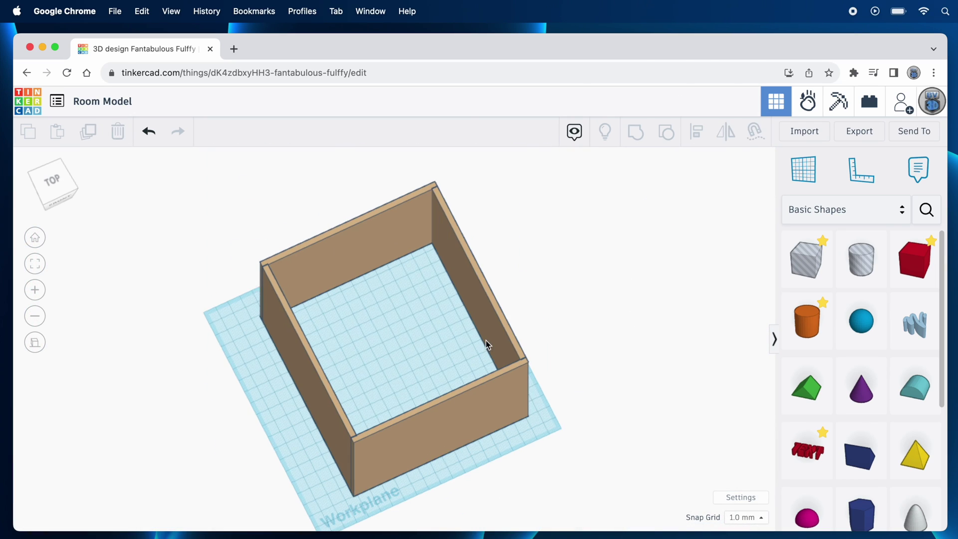
- Select all four room walls with Ctrl+A and group them into one shape
key("ctrl+a")
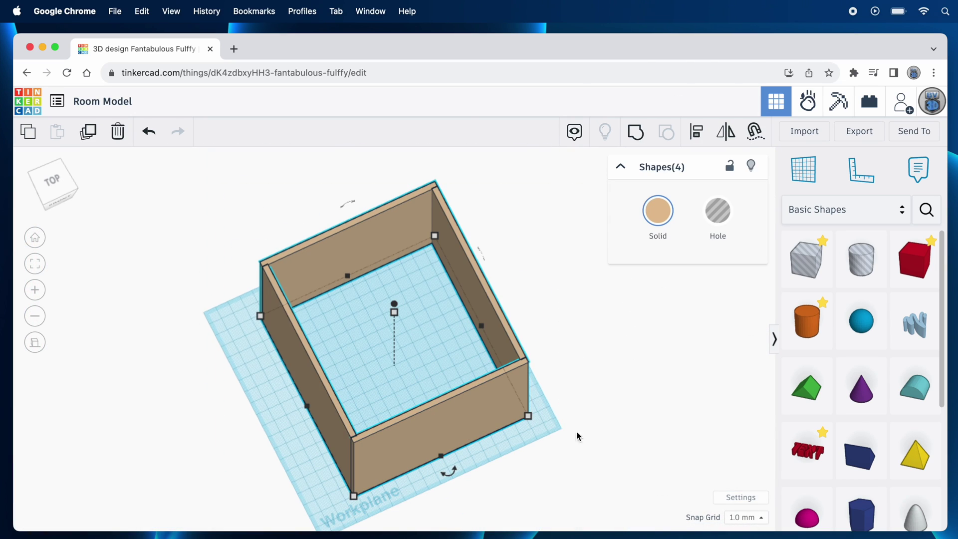
left_click(636, 133)
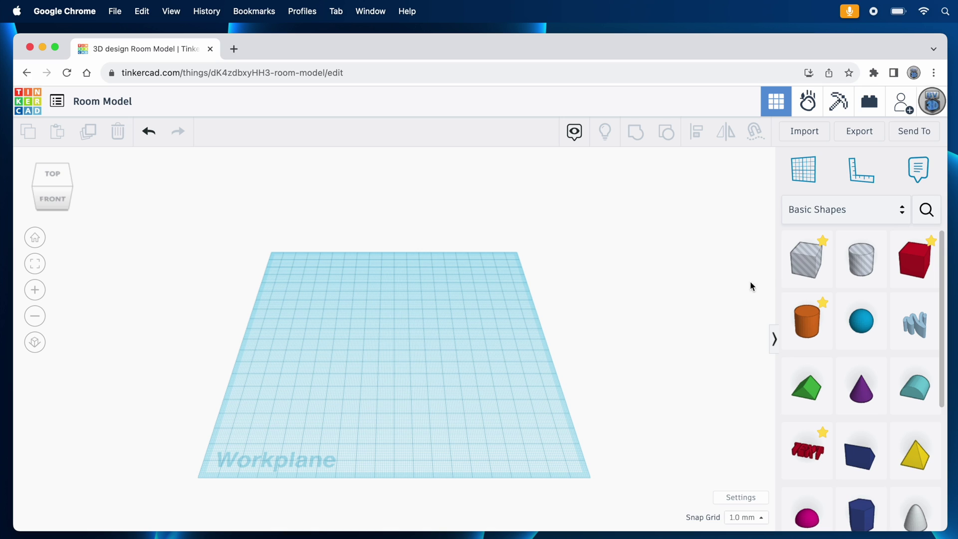
- Place a new box hole and size it 137 by 151 by 120
left_click_drag(807, 260, 393, 355)
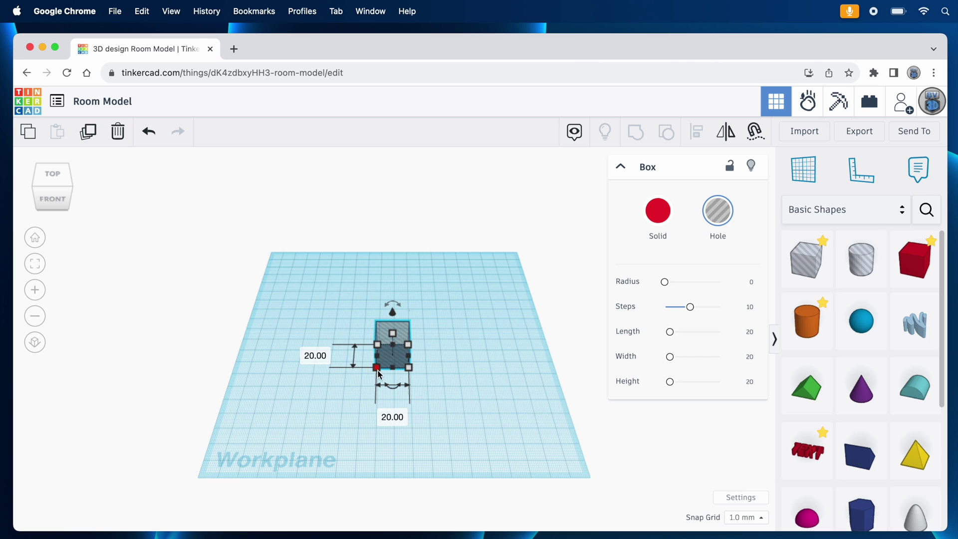
left_click(392, 418)
type("13")
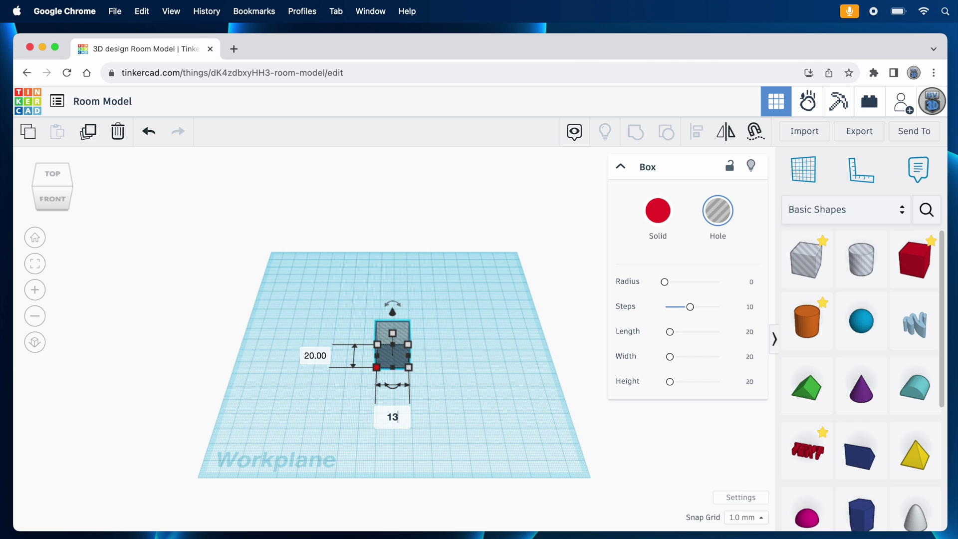
type("7")
key("Tab")
type("1")
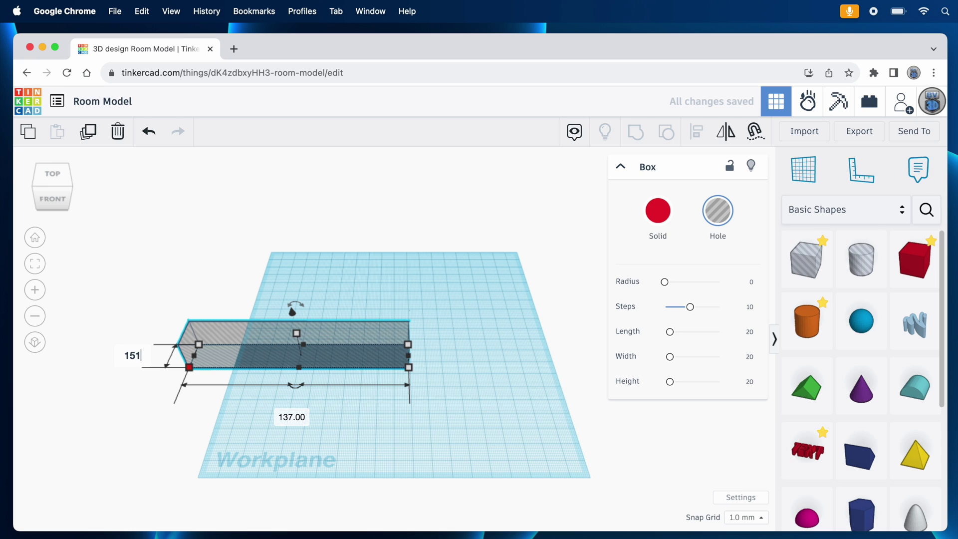
type("51")
key("Return")
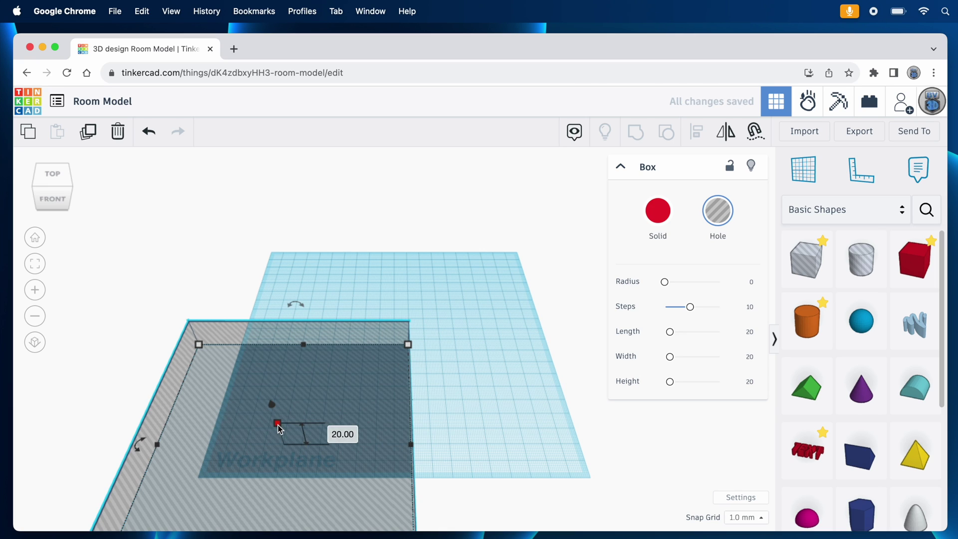
left_click(342, 434)
type("120")
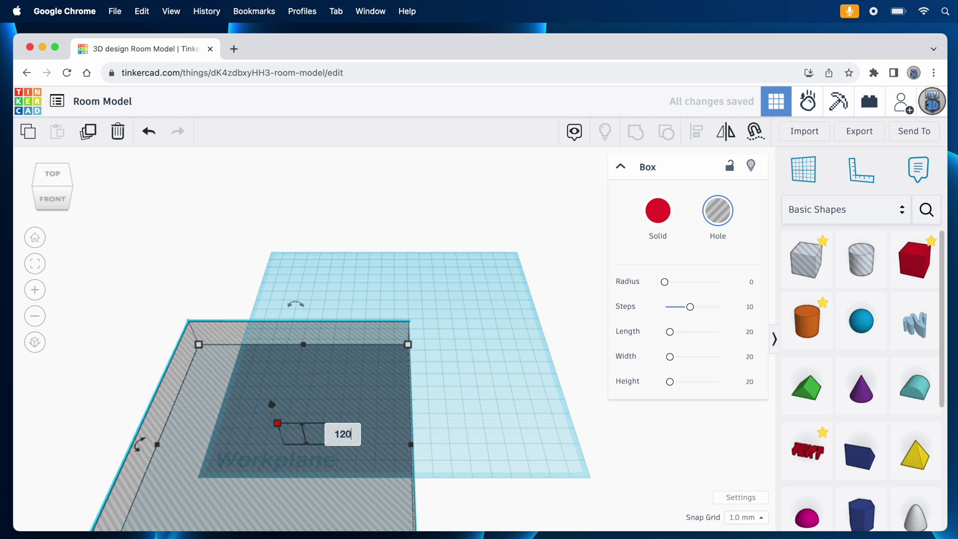
key("Return")
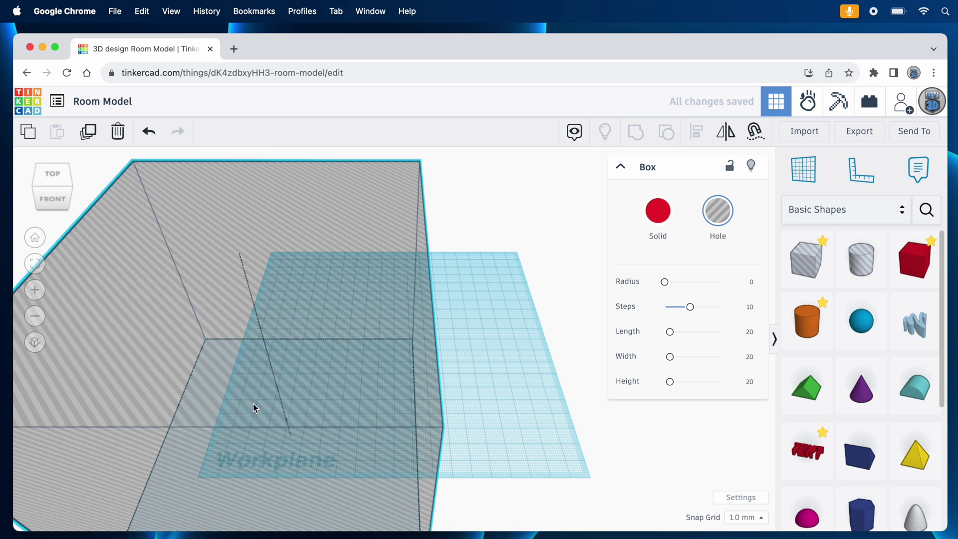
- Centre the hole box on the workplane and duplicate it
left_click_drag(255, 409, 440, 244)
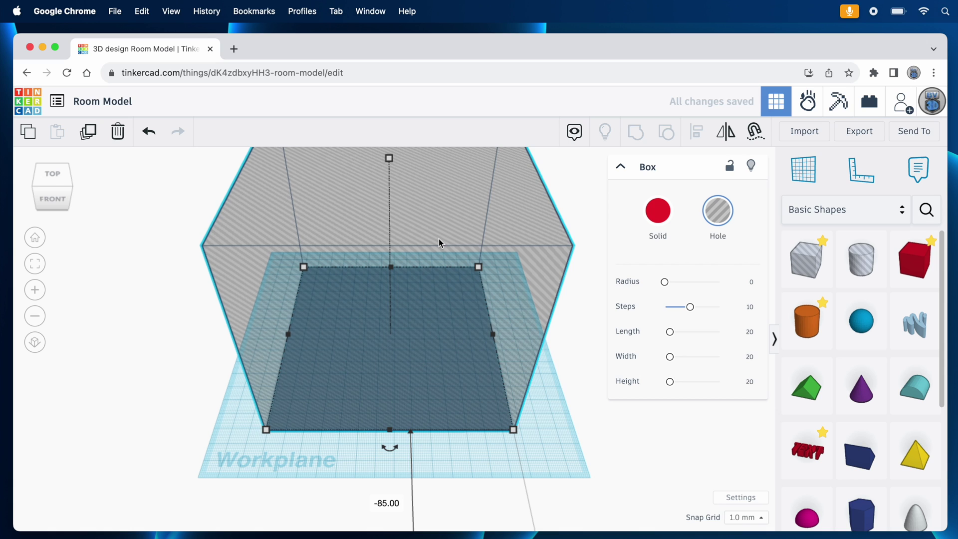
scroll(440, 243, "down", 2)
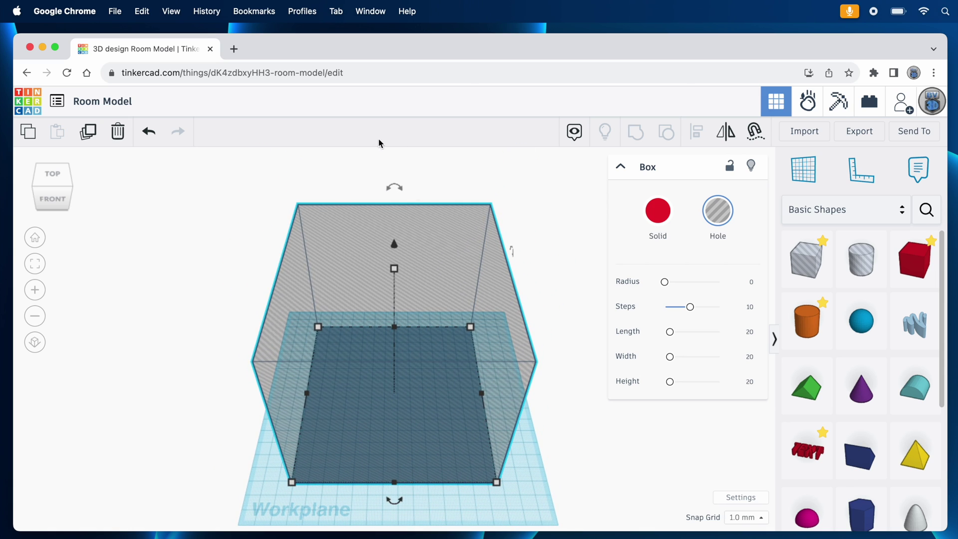
left_click(87, 132)
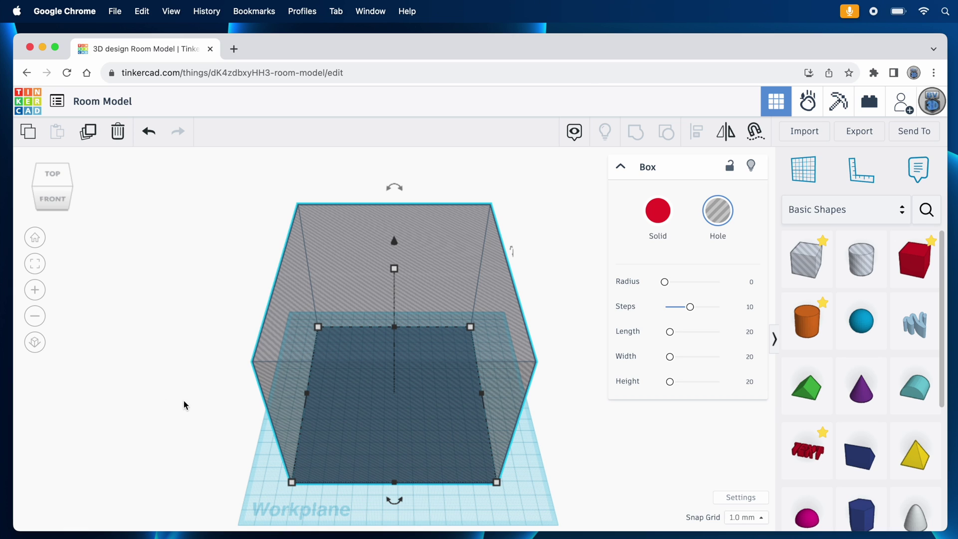
- Resize the copied box to 159 by 145
right_click_drag(275, 460, 229, 430)
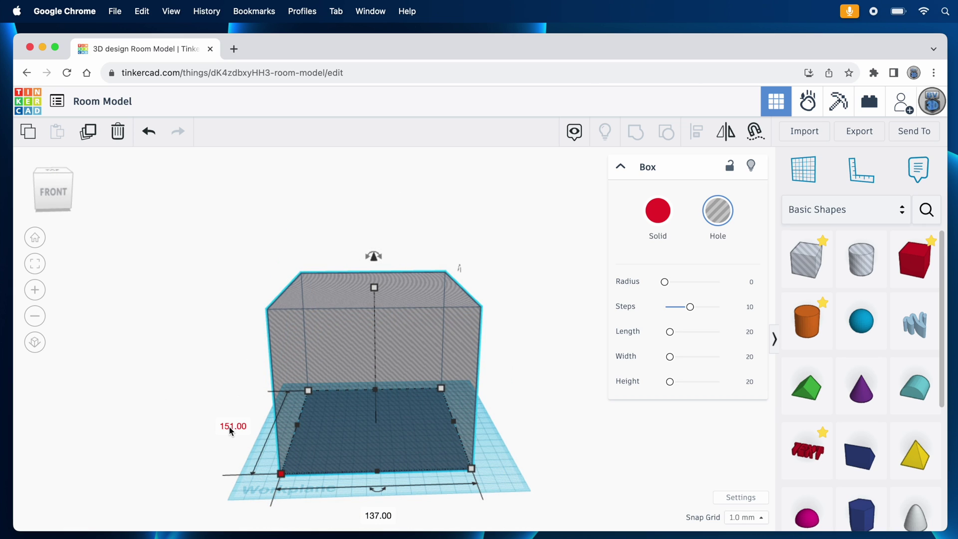
type("159")
key("Tab")
type("145")
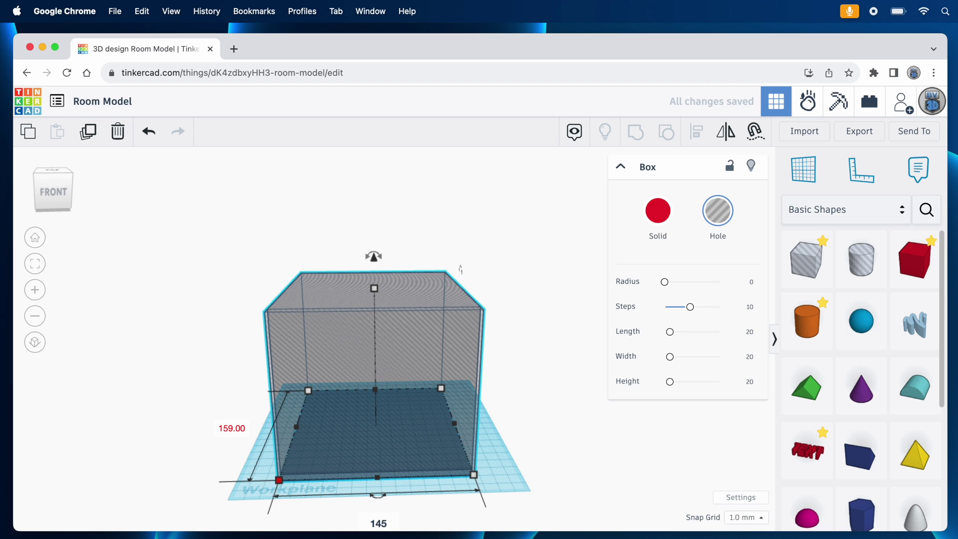
key("Return")
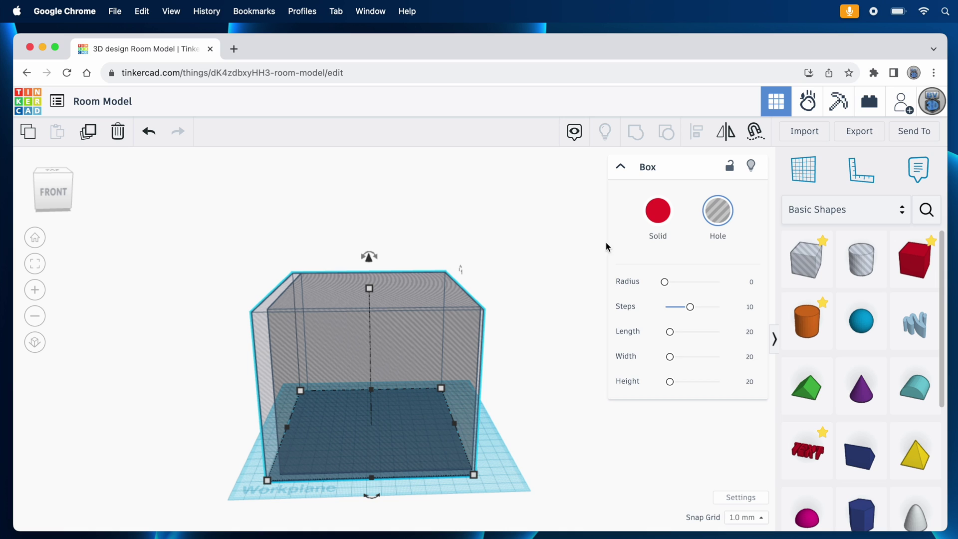
- Make the copy a solid tan box and nudge it slightly right and back
left_click(663, 218)
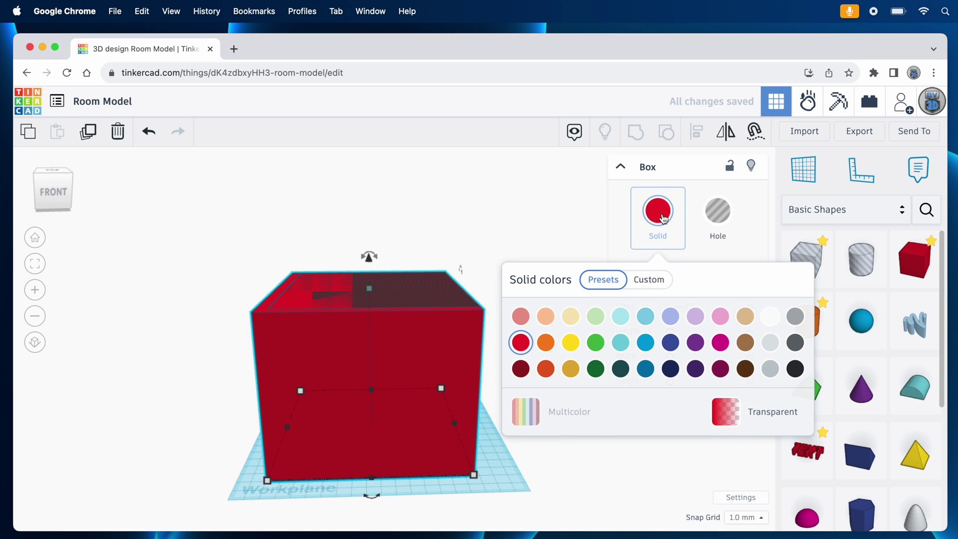
left_click(746, 317)
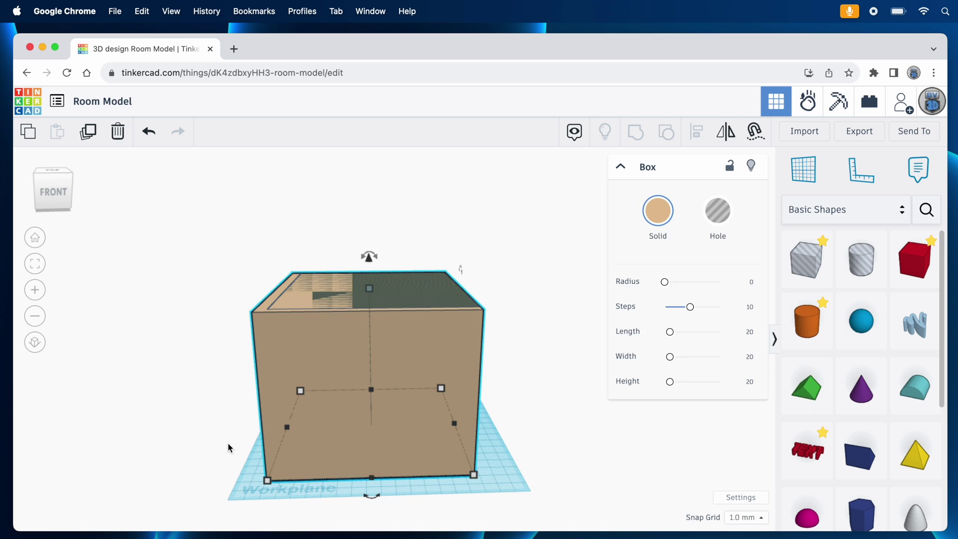
key("Right")
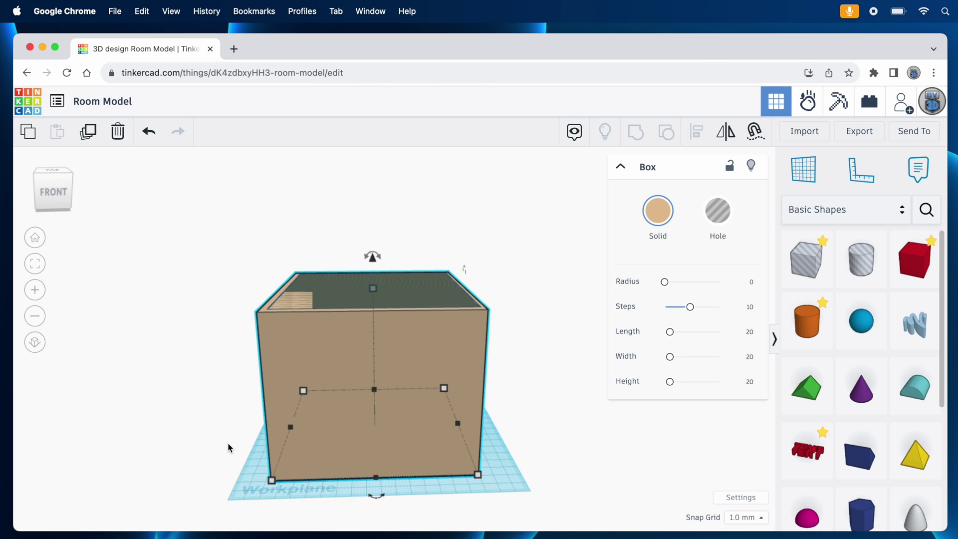
key("Up")
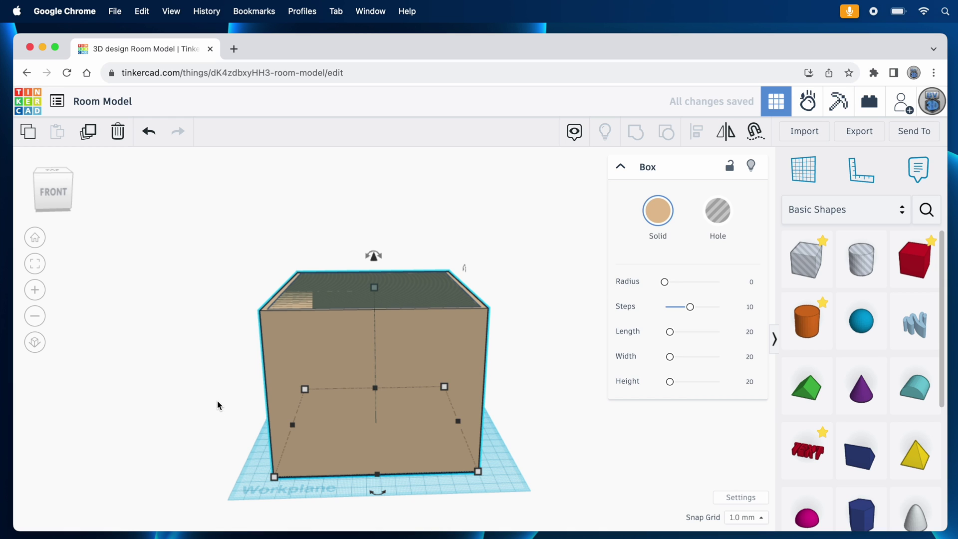
- Select the tan box and hole together and group them into a hollow room
right_click_drag(217, 385, 213, 431)
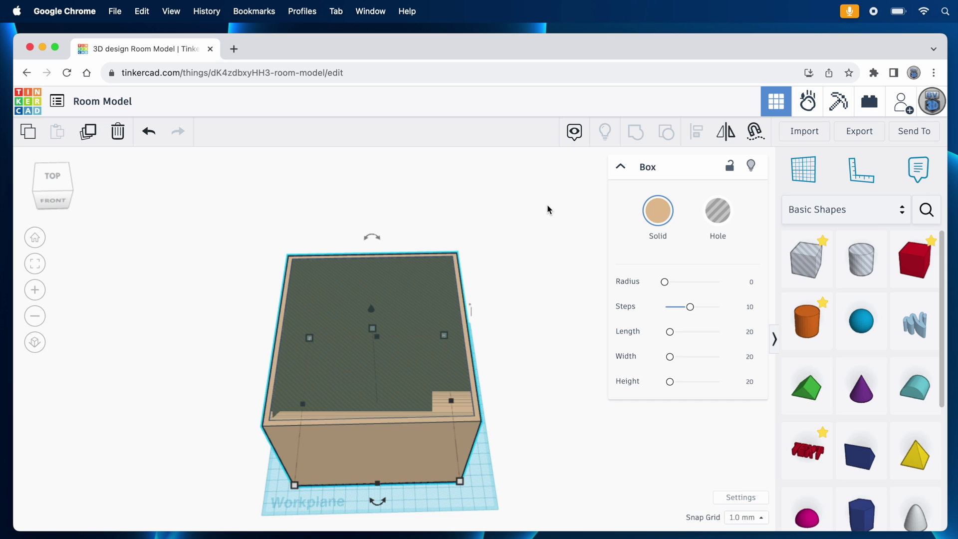
left_click_drag(418, 222, 489, 284)
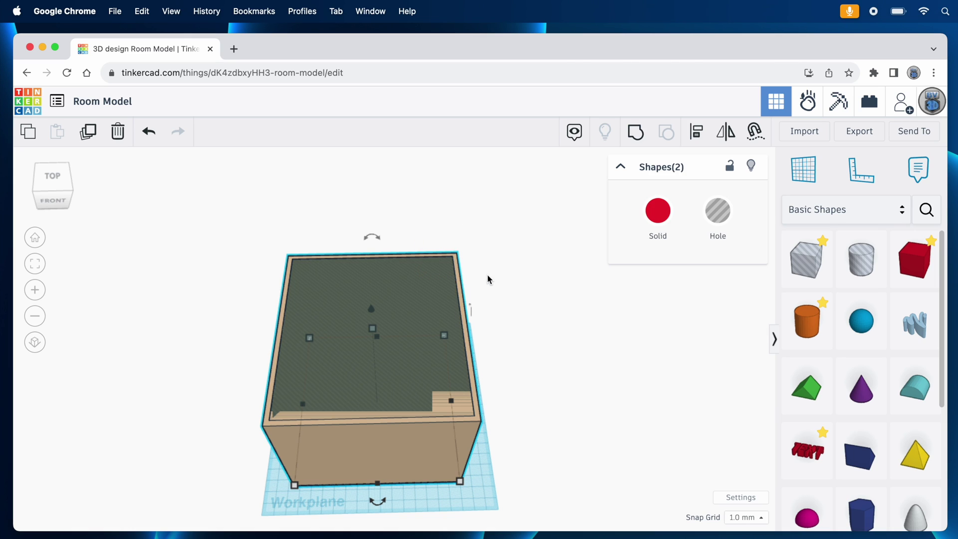
left_click(639, 136)
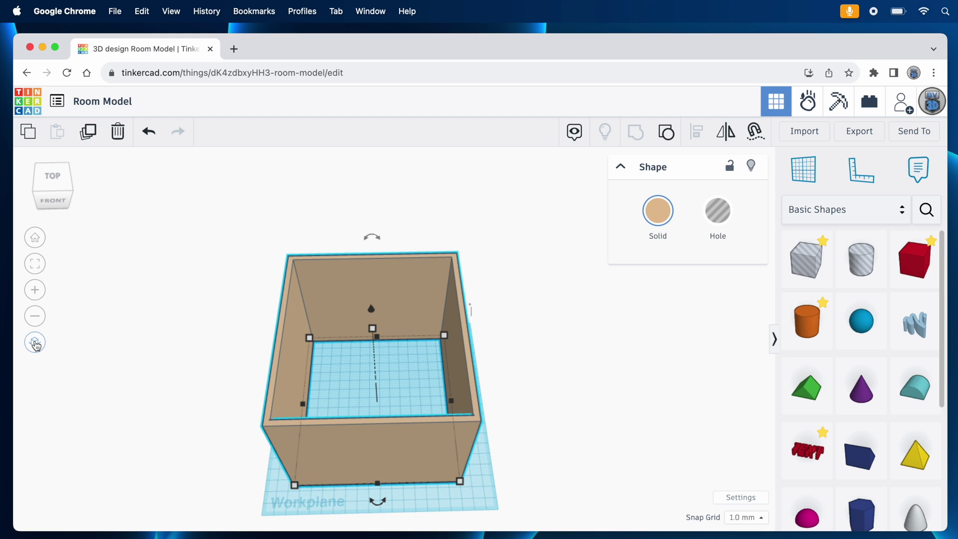
- Inspect the room from the top, toggling between orthographic and perspective views
left_click(35, 343)
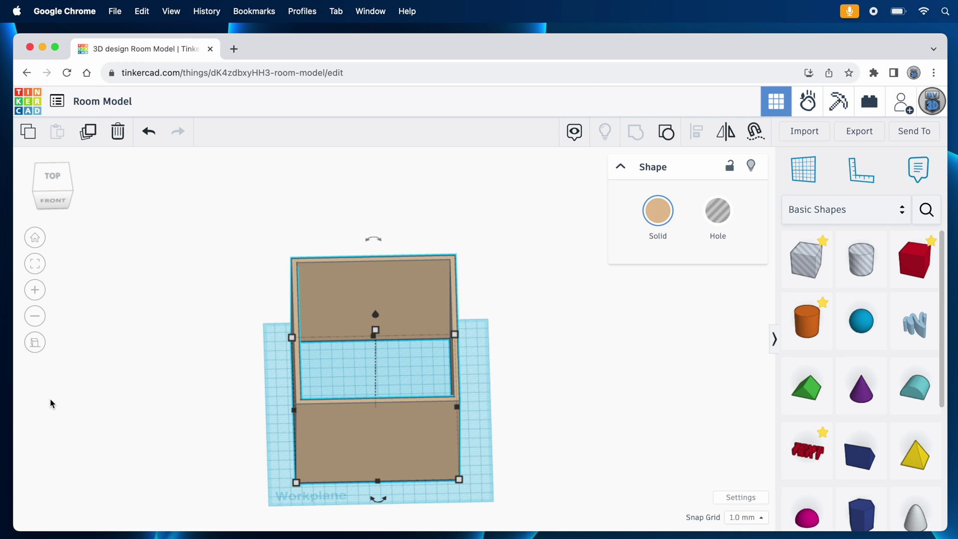
left_click(54, 180)
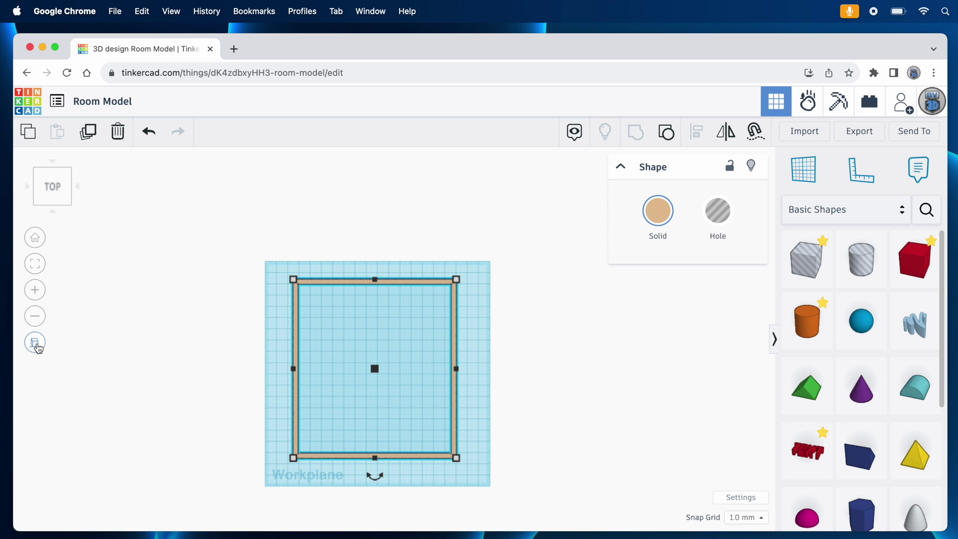
left_click(35, 343)
left_click(38, 346)
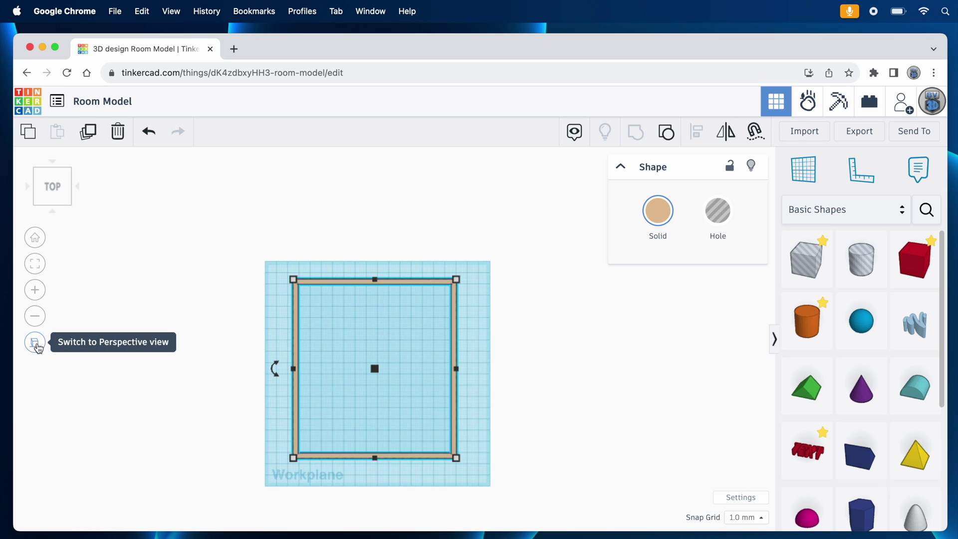
left_click(36, 344)
left_click(36, 345)
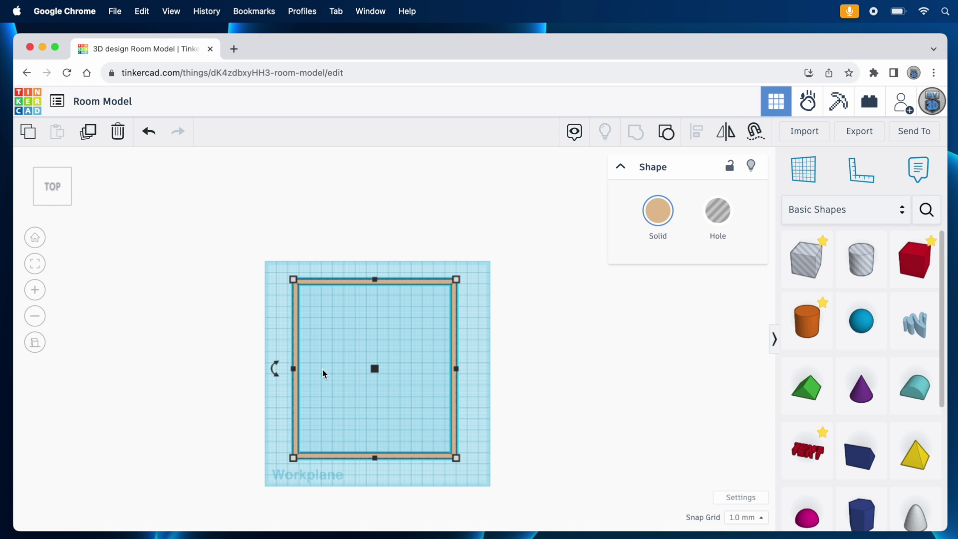
left_click(355, 387)
right_click_drag(355, 388, 334, 354)
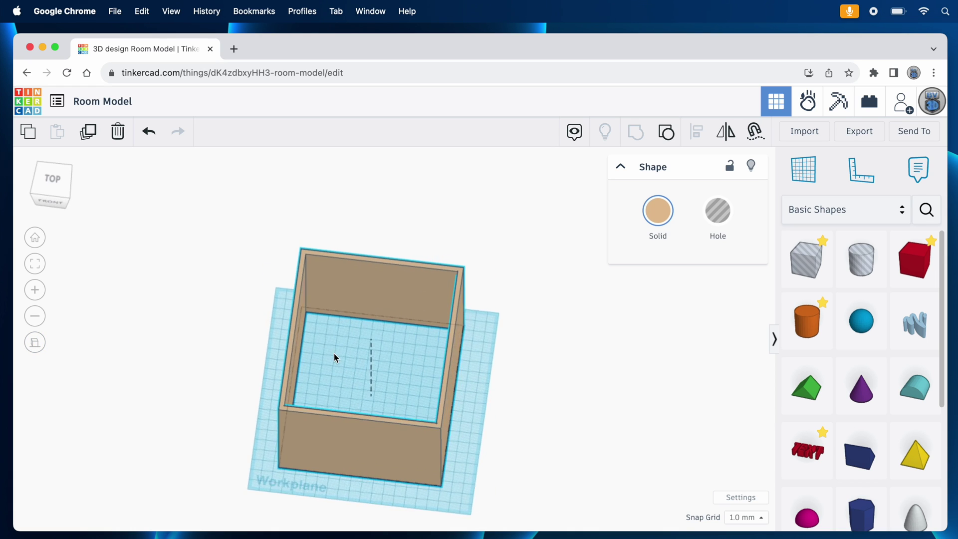
left_click(334, 354)
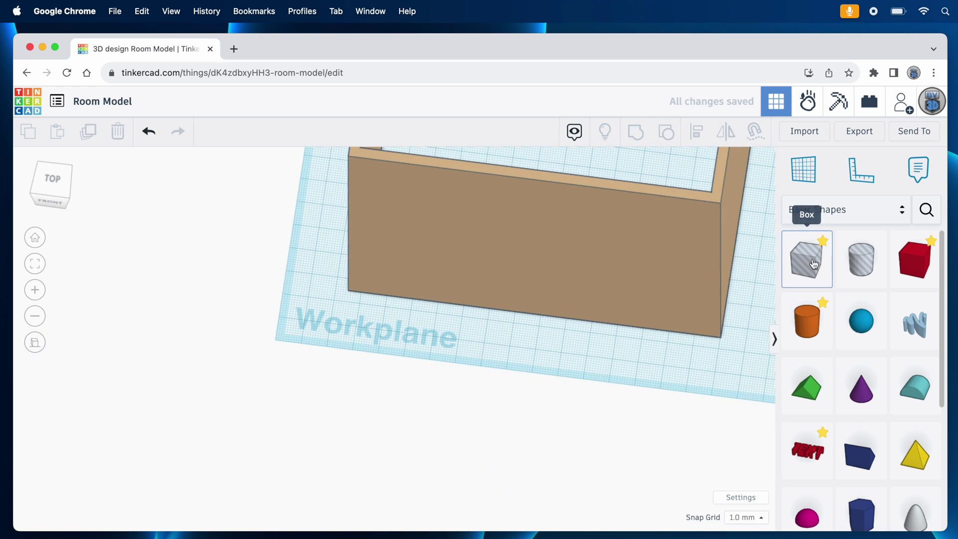
- Drop a new box and size it 48 wide and 96 tall
left_click(814, 264)
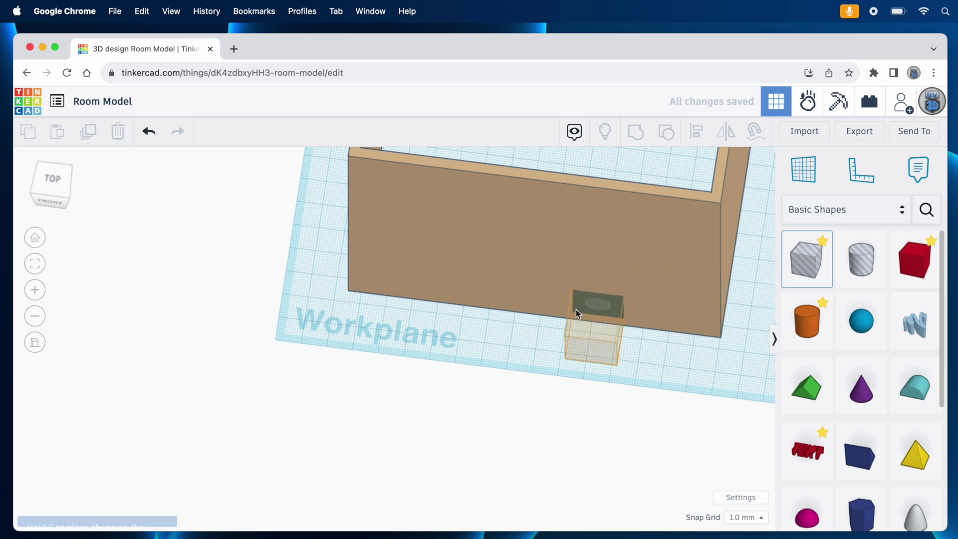
left_click(385, 360)
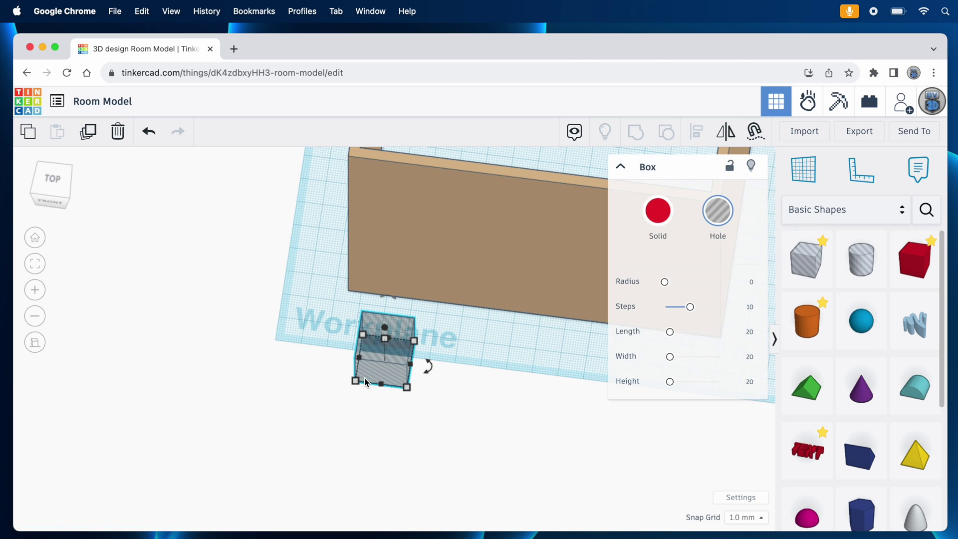
mouse_move(355, 380)
left_click(368, 437)
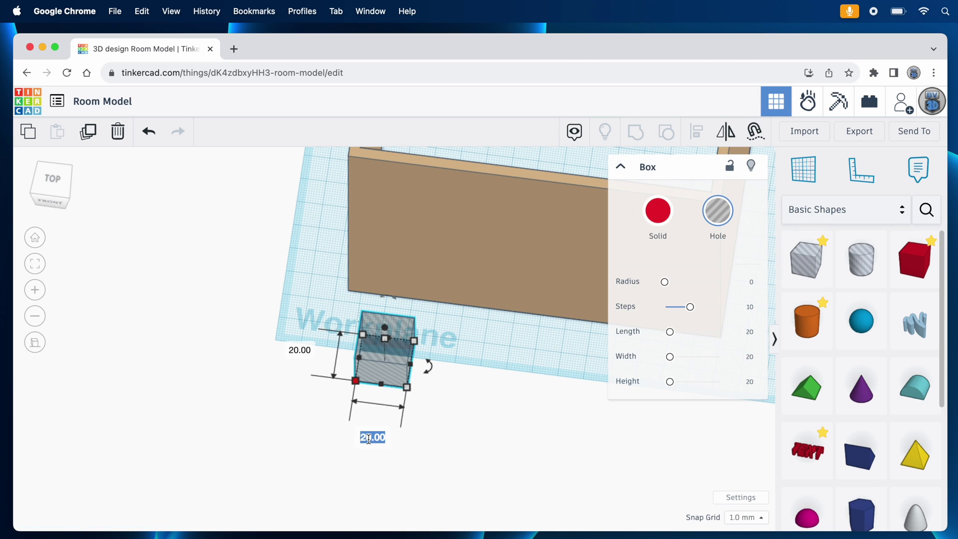
type("24")
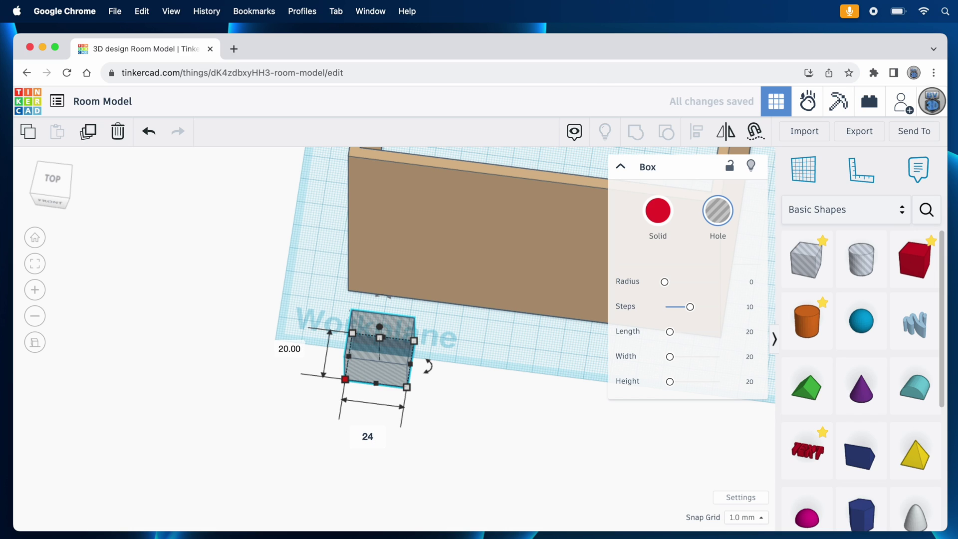
left_click(368, 436)
type("48")
key("Return")
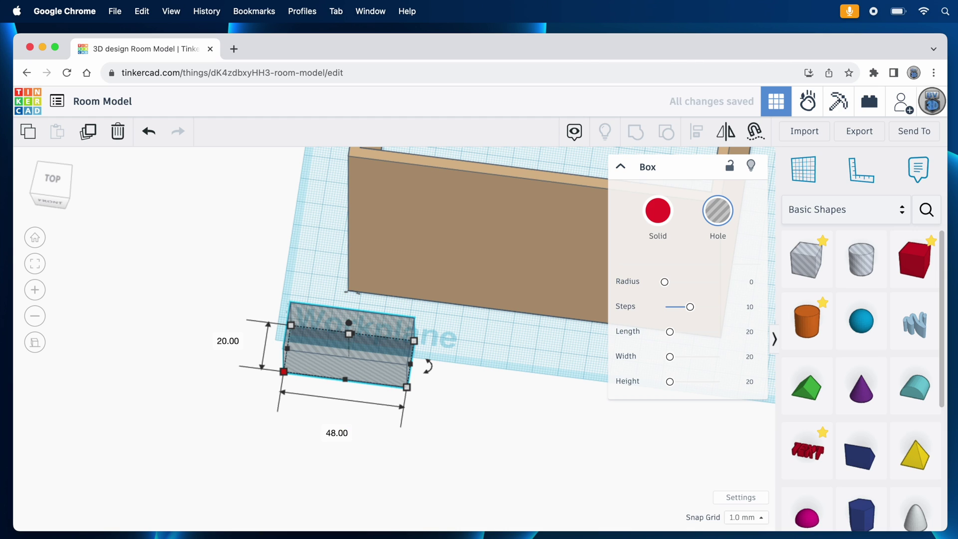
mouse_move(349, 333)
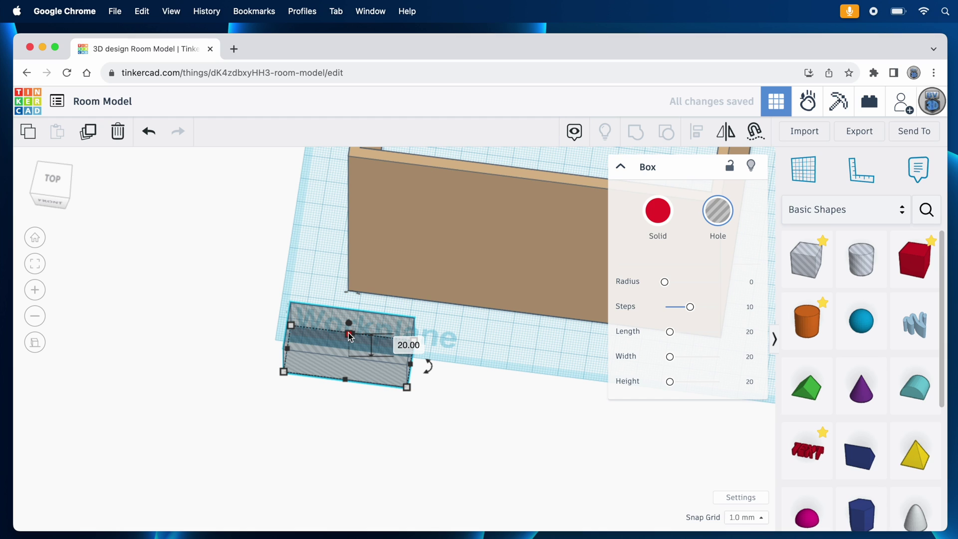
left_click(405, 344)
type("96")
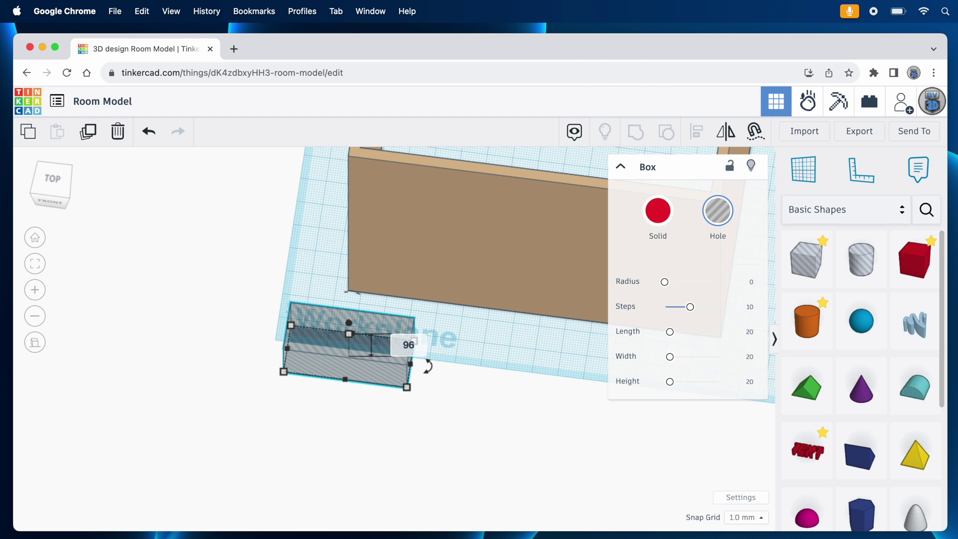
key("Return")
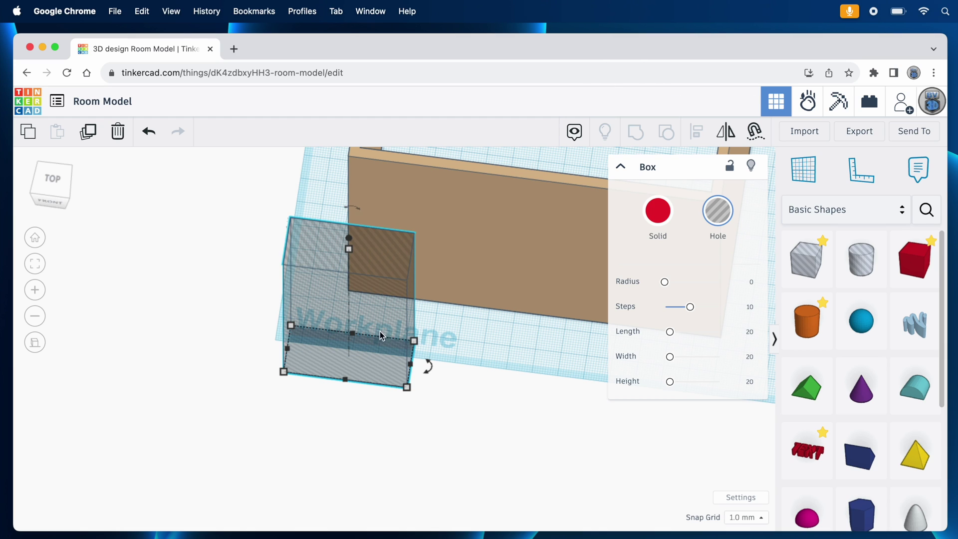
- Position the tall hole box on the front wall's left corner in top view
left_click_drag(369, 340, 460, 285)
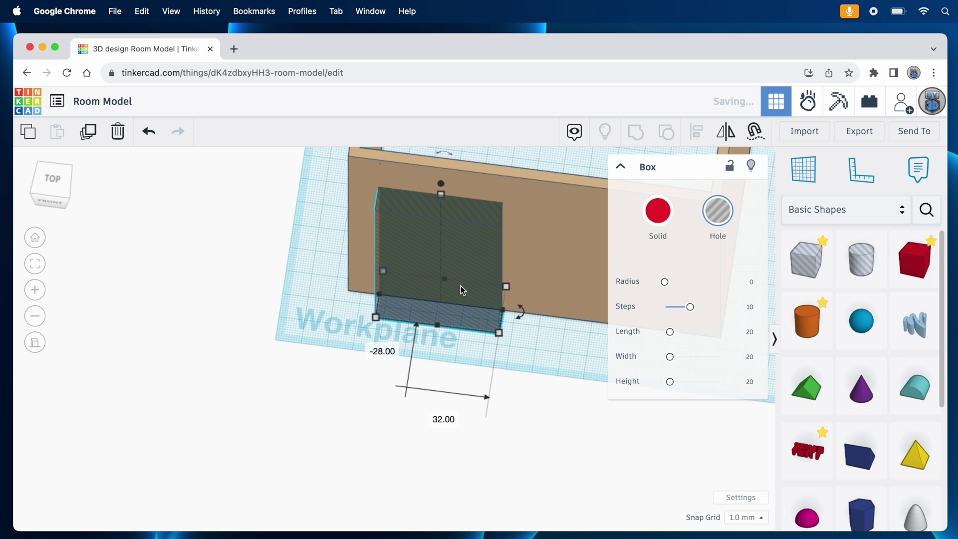
left_click(54, 179)
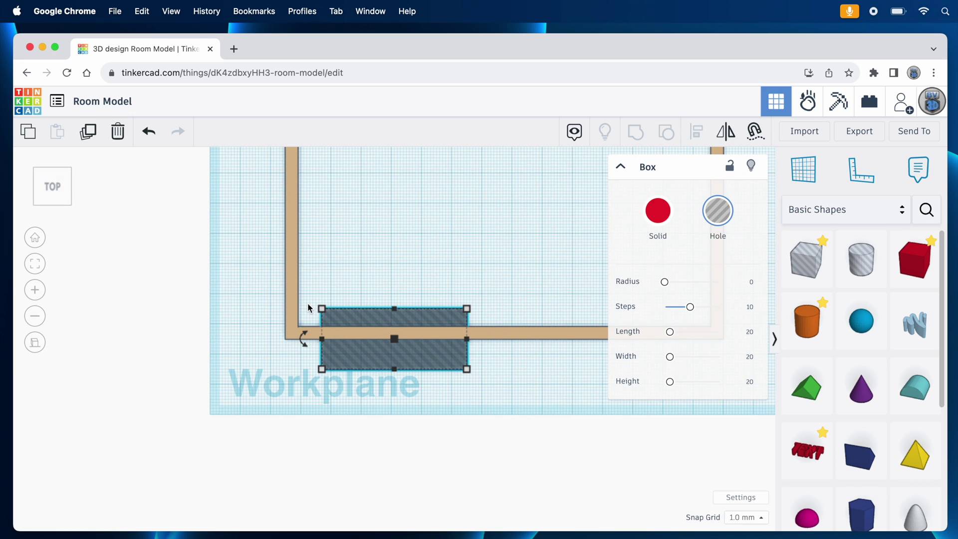
left_click_drag(366, 319, 342, 319)
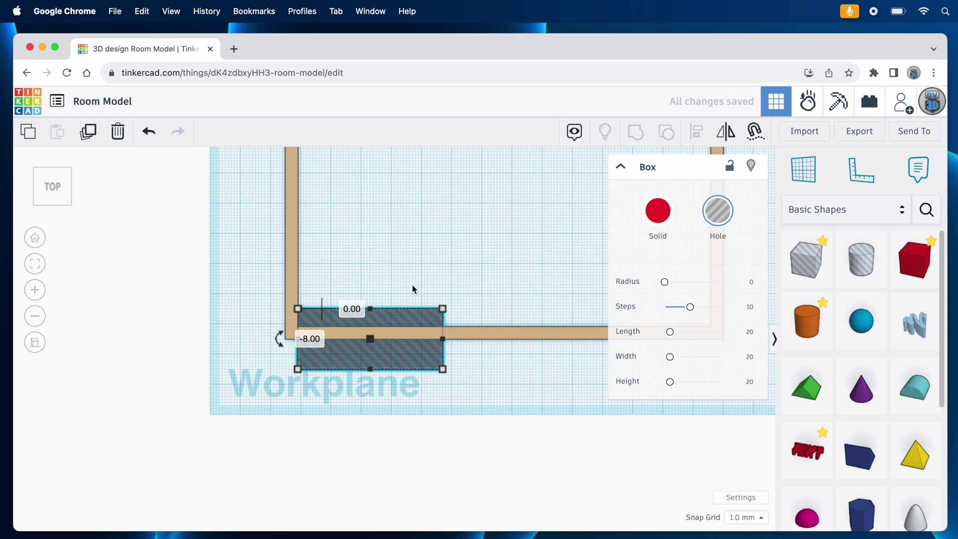
left_click(387, 301)
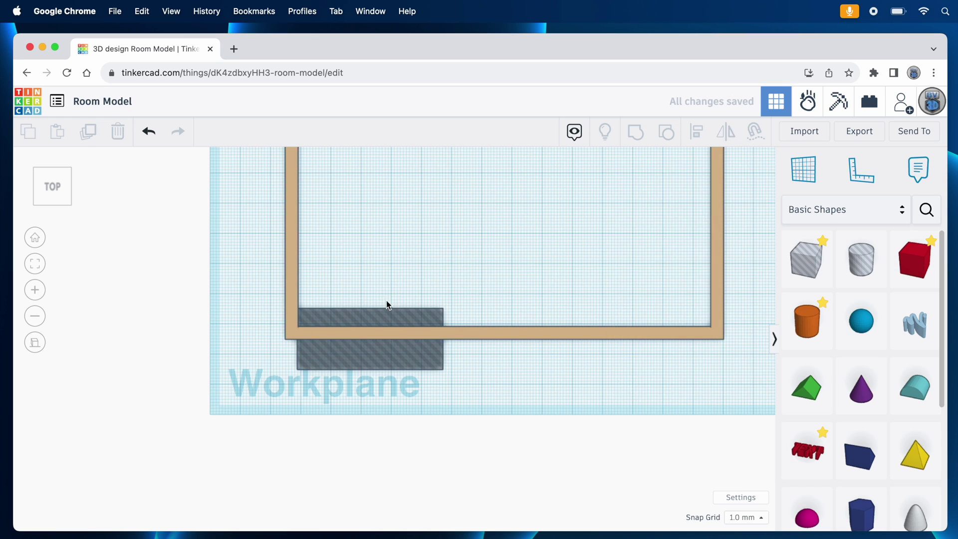
left_click(361, 313)
left_click_drag(348, 316, 384, 319)
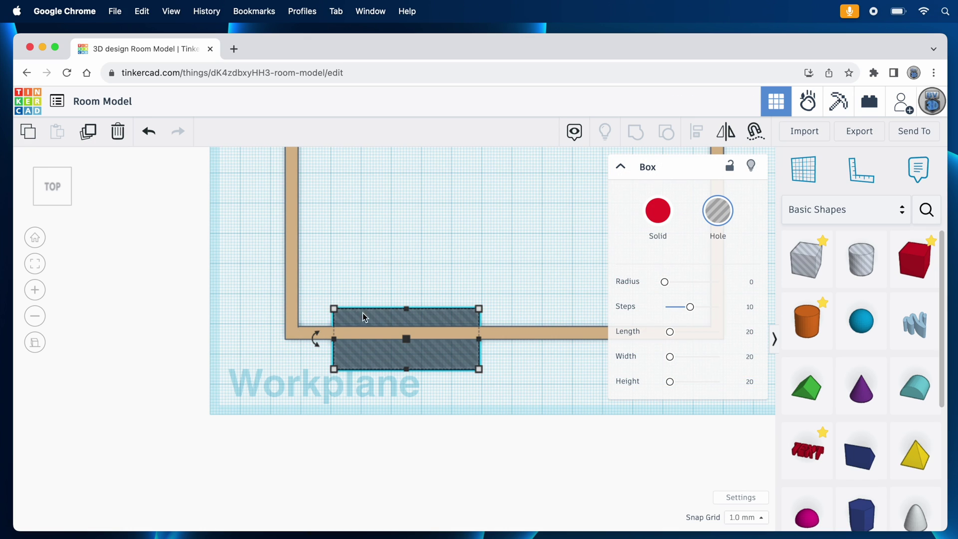
- Group the hole box with the walls to cut the doorway opening
left_click_drag(248, 255, 414, 392)
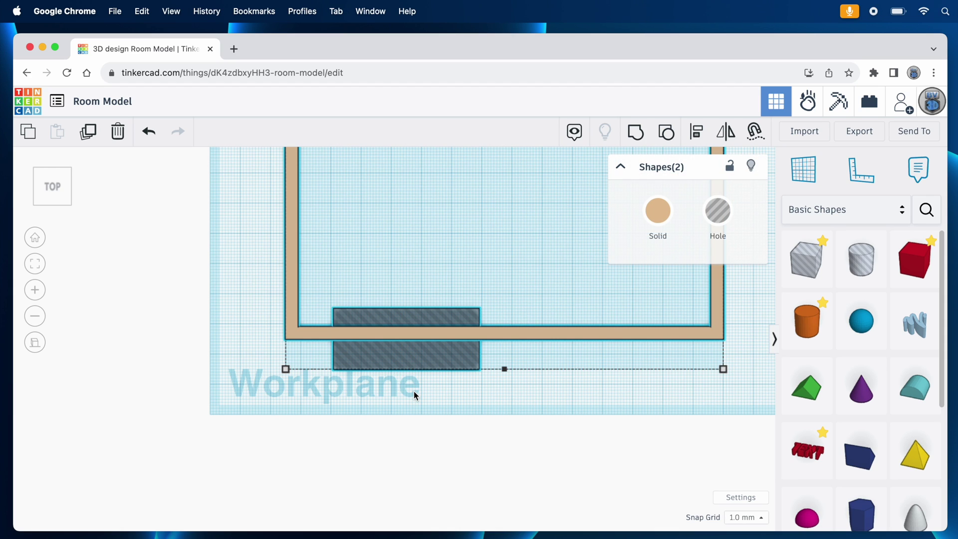
left_click(635, 132)
right_click_drag(511, 259, 532, 192)
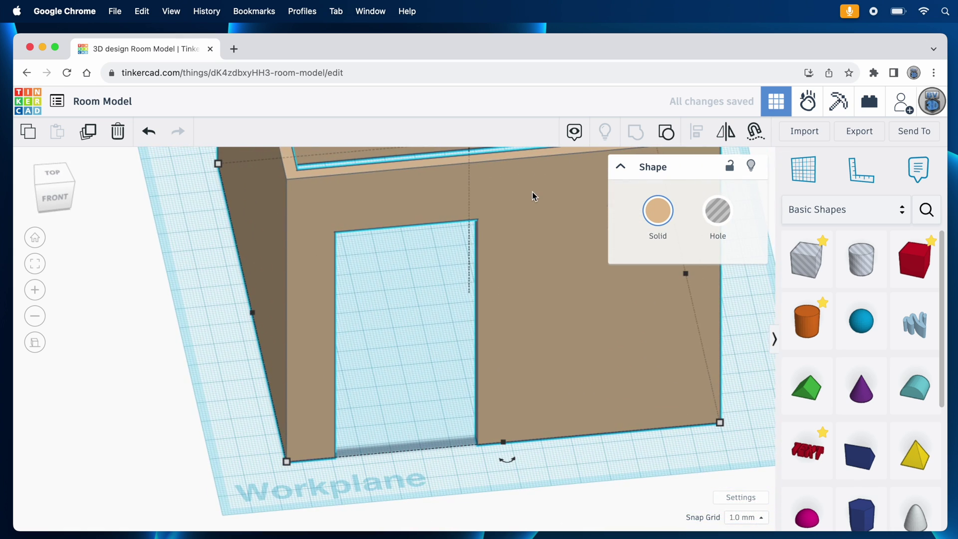
scroll(532, 193, "down", 5)
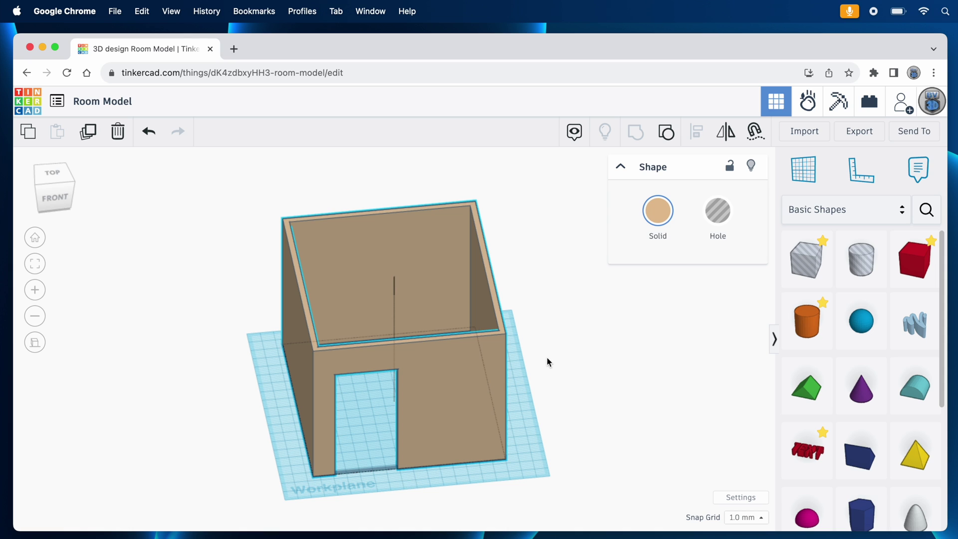
right_click_drag(547, 357, 478, 360)
left_click(493, 451)
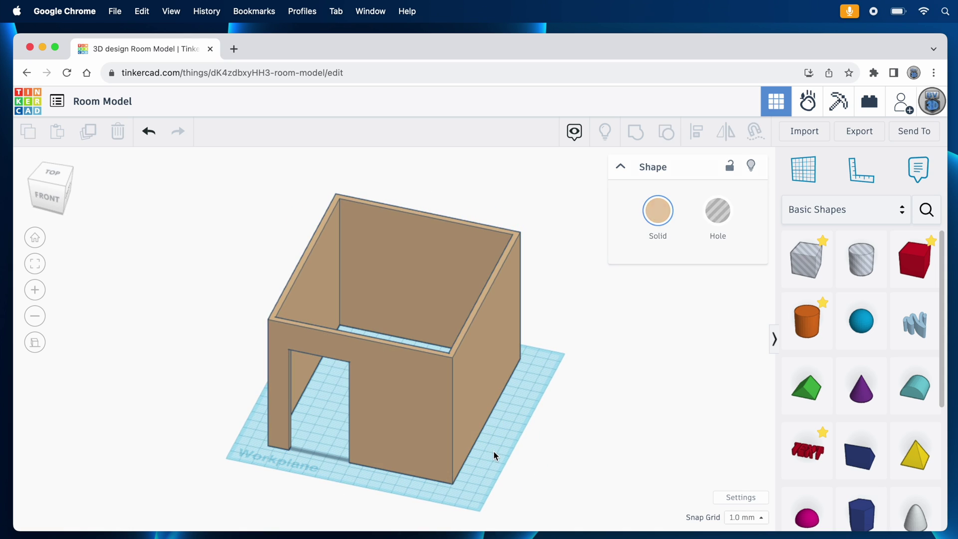
- Add a new box hole with length 80 and height 82
left_click_drag(801, 263, 525, 432)
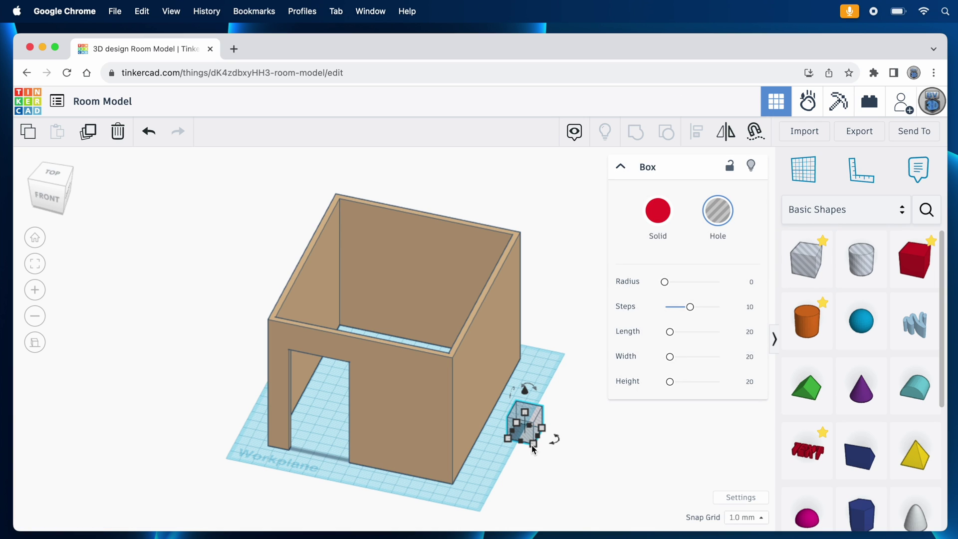
mouse_move(533, 446)
left_click(594, 448)
type("80")
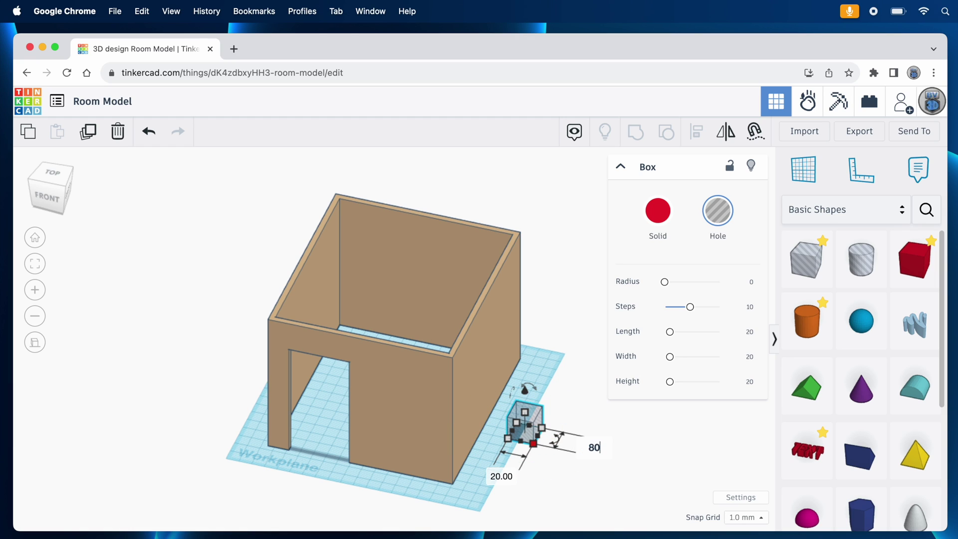
key("Return")
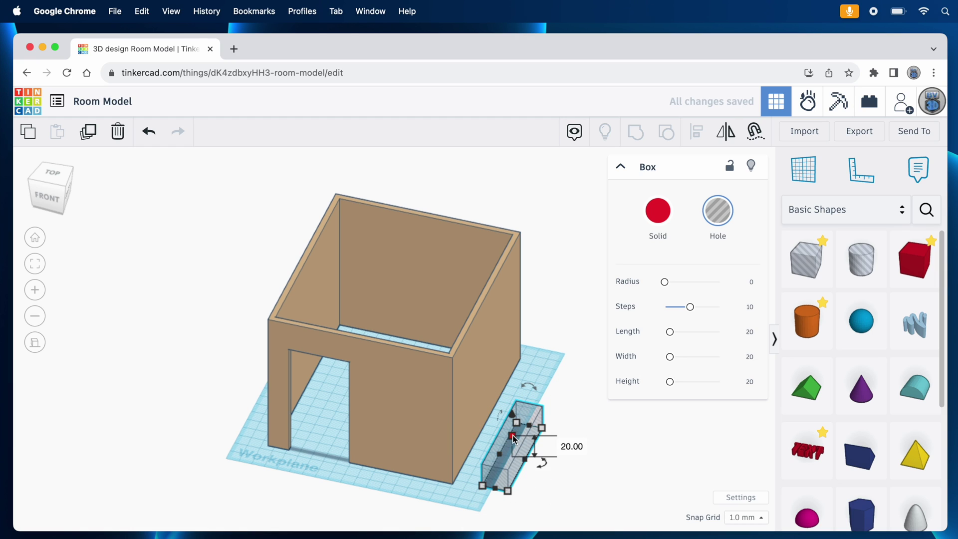
left_click(572, 446)
type("82")
key("Return")
- Move the hole box onto the room's right wall in top view
left_click_drag(530, 444, 488, 376)
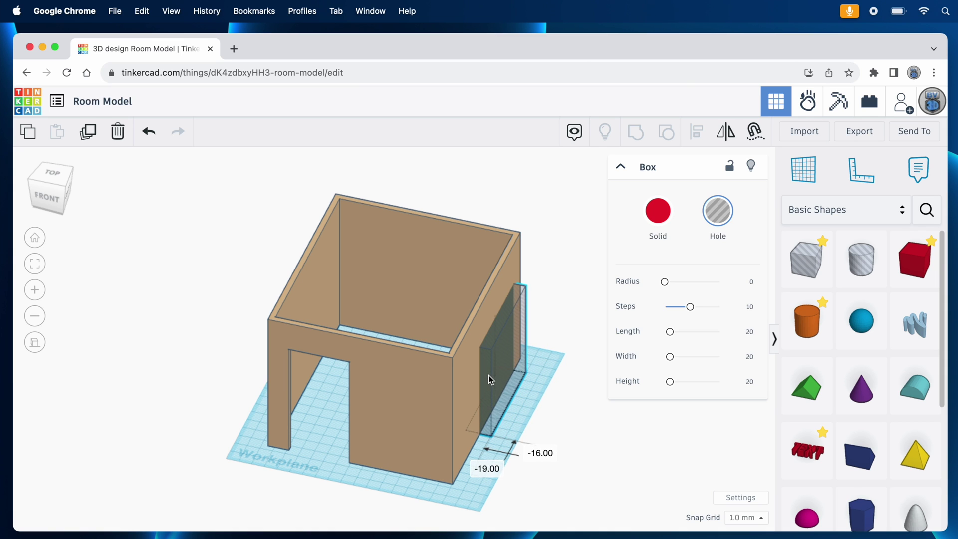
left_click(52, 175)
key("f")
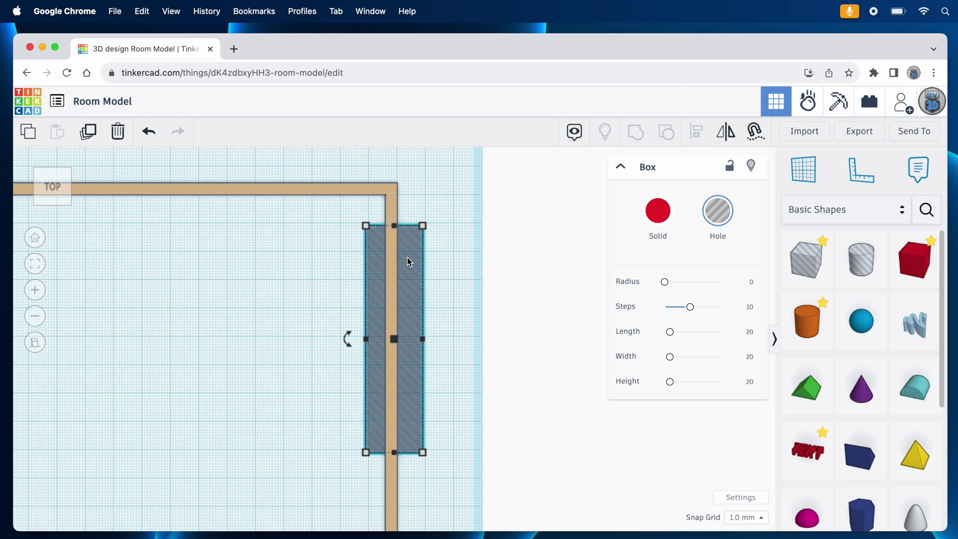
left_click_drag(408, 256, 375, 316)
left_click(327, 248)
- Lift the window hole box 13 above the workplane
left_click(324, 346)
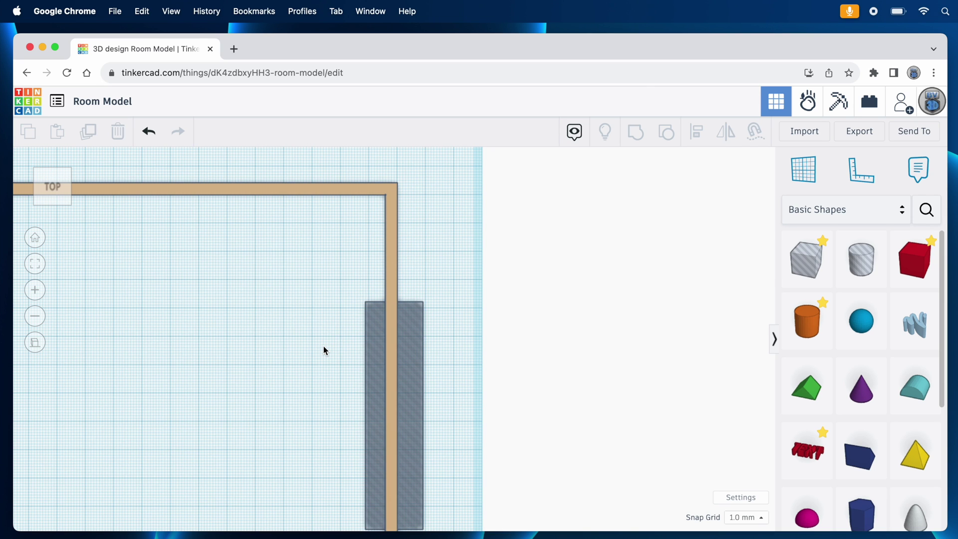
right_click_drag(324, 346, 181, 297)
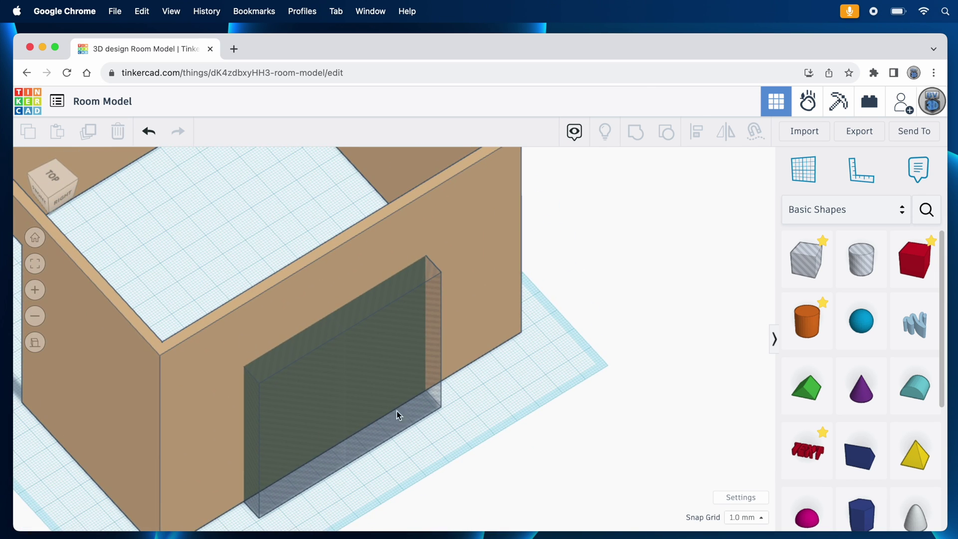
left_click(373, 435)
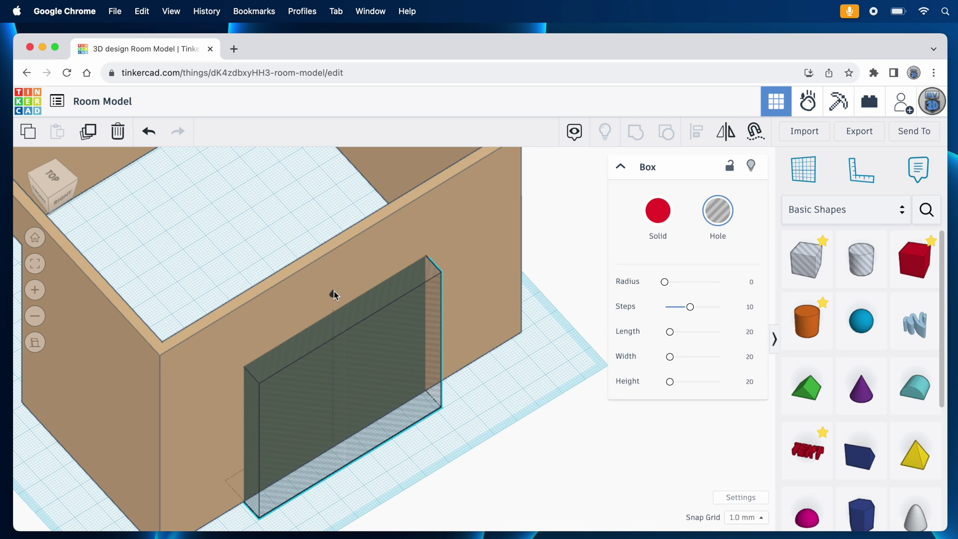
left_click_drag(334, 292, 335, 256)
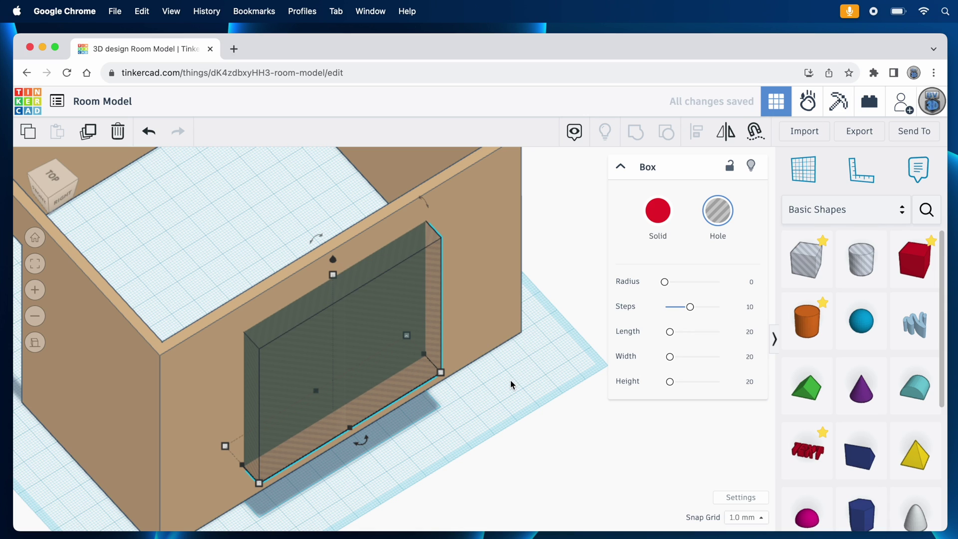
- Group the hole box with the walls to cut the window into the right wall
left_click_drag(503, 394, 371, 326)
left_click(633, 134)
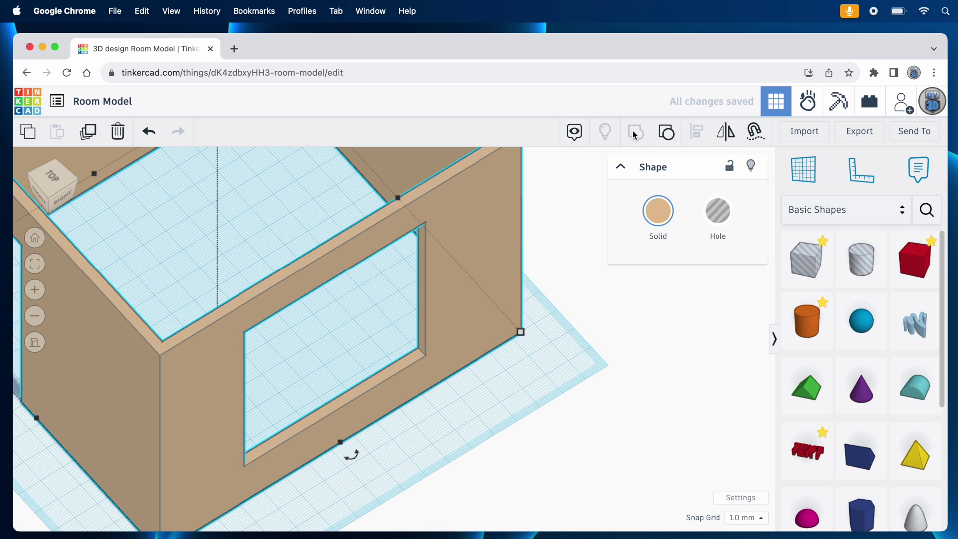
right_click_drag(399, 329, 430, 330)
scroll(430, 330, "down", 5)
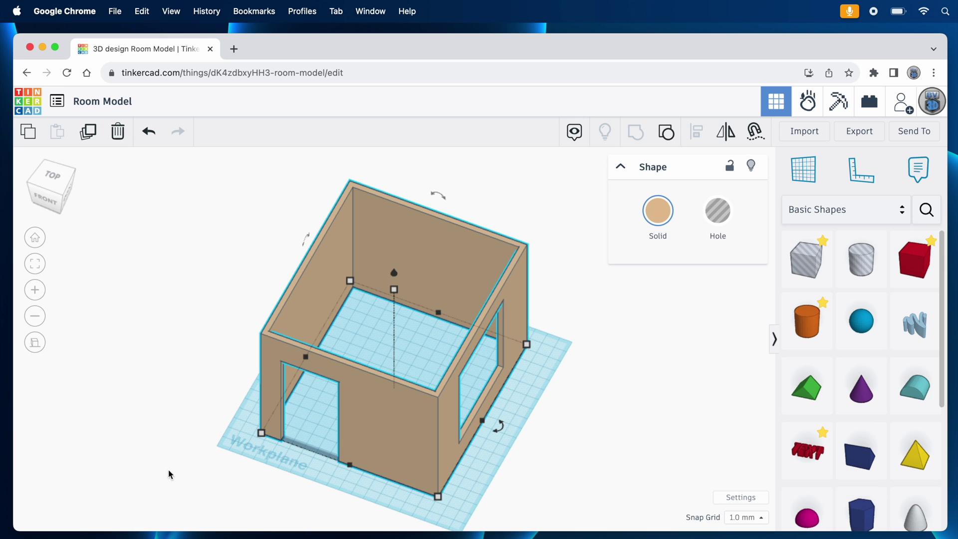
- Place a new box near the front wall and size it 24 wide by 98 long
left_click(52, 175)
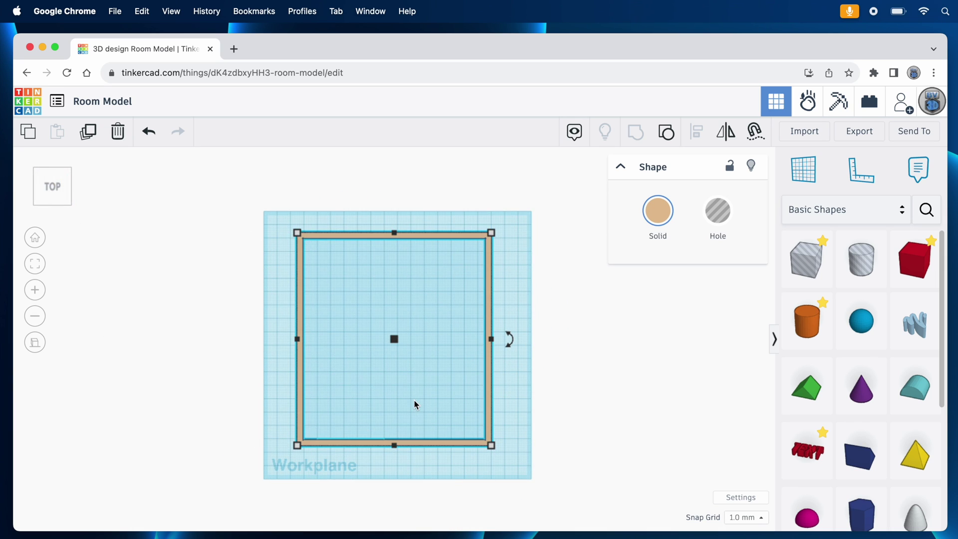
right_click_drag(414, 400, 439, 349)
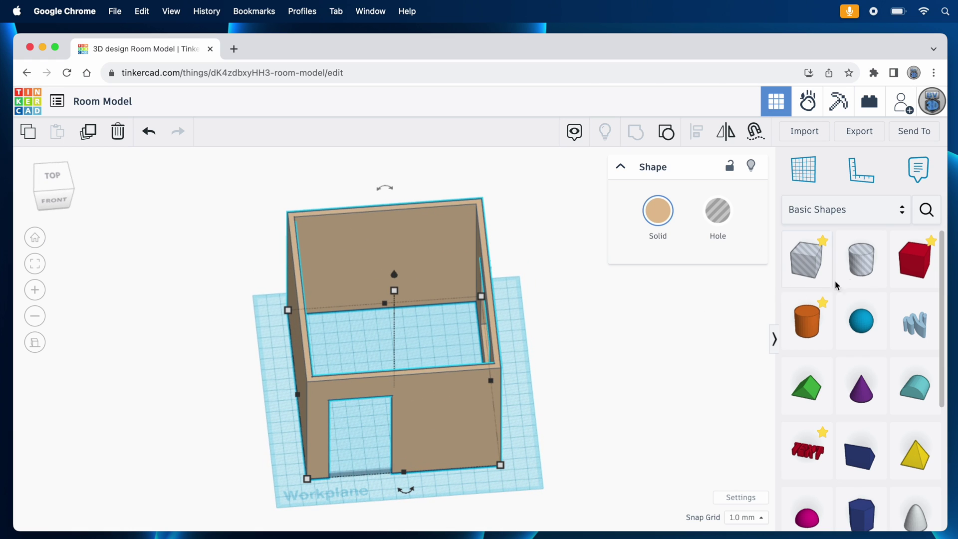
left_click_drag(915, 260, 518, 491)
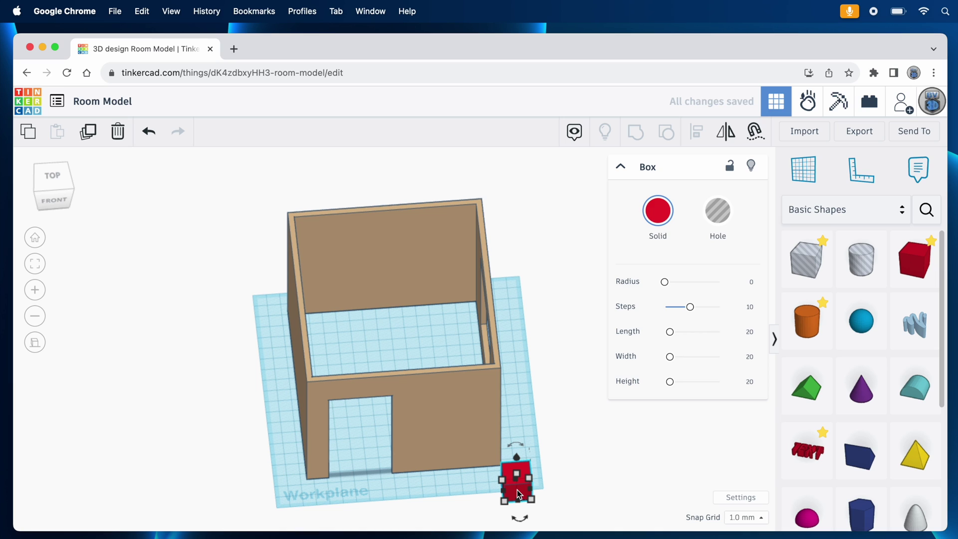
middle_click_drag(573, 486, 471, 404)
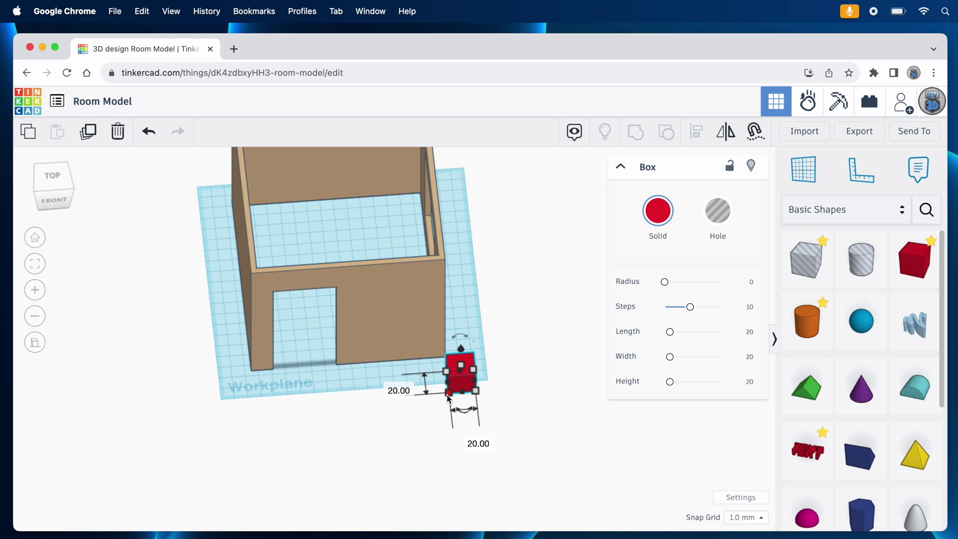
left_click(468, 440)
type("2")
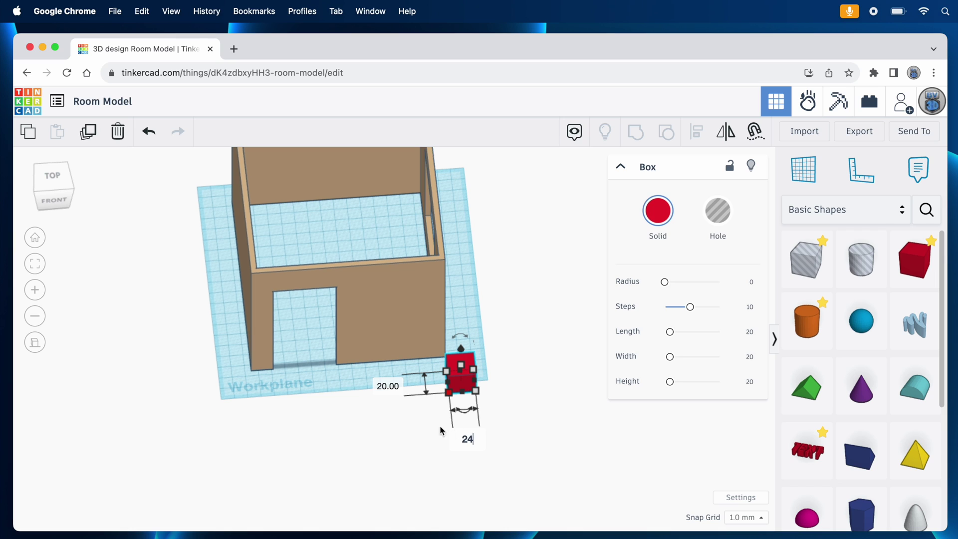
type("4")
key("Return")
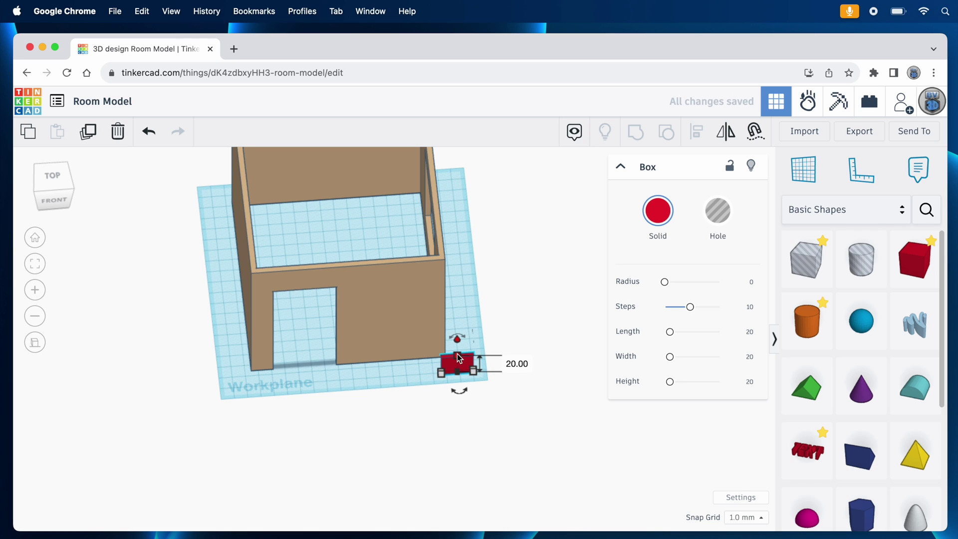
left_click(512, 363)
type("98")
key("Return")
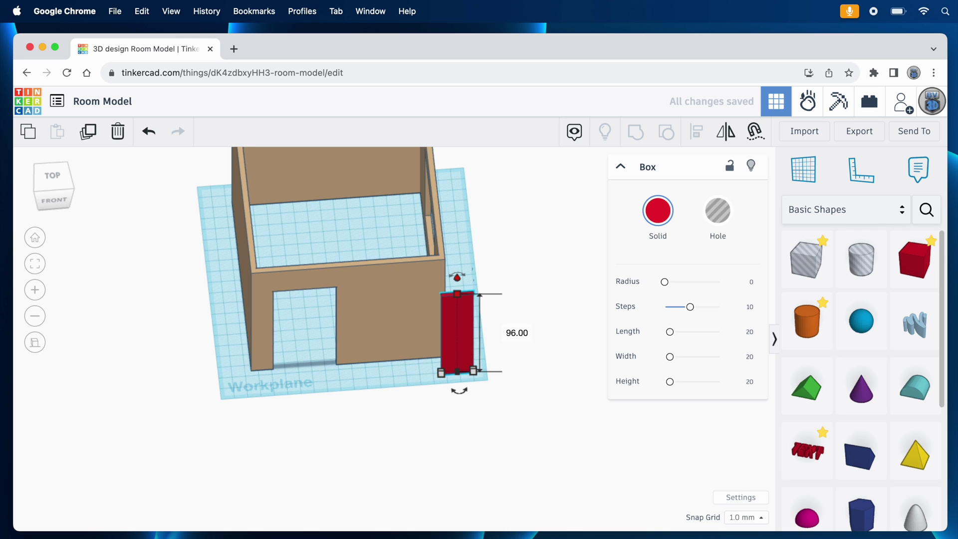
- Colour the box white and rotate it 90° to stand upright
left_click(658, 210)
left_click(771, 316)
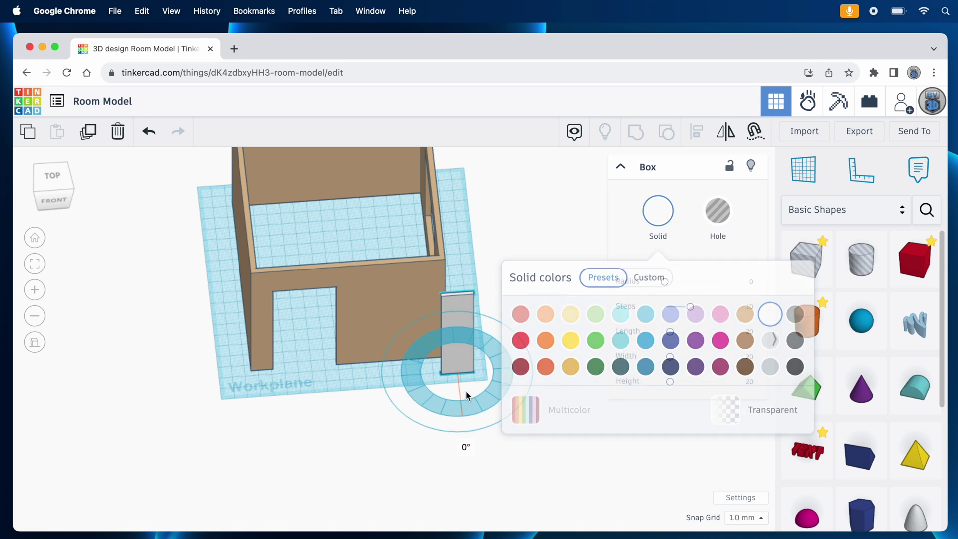
left_click_drag(459, 391, 451, 347)
- Slide the panel left and group it with a raised hole box into a frame
left_click(52, 176)
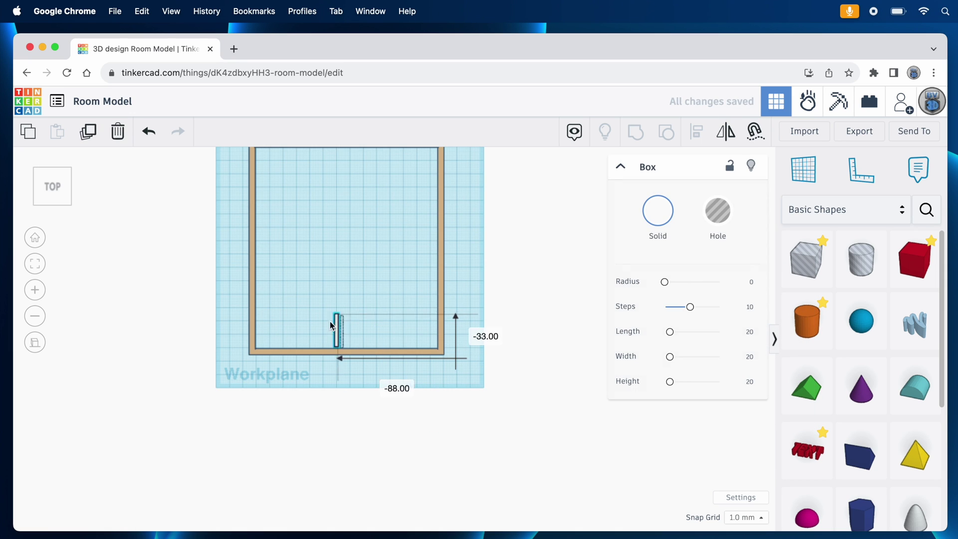
left_click_drag(330, 321, 275, 326)
scroll(276, 326, "up", 3)
right_click_drag(445, 325, 442, 308)
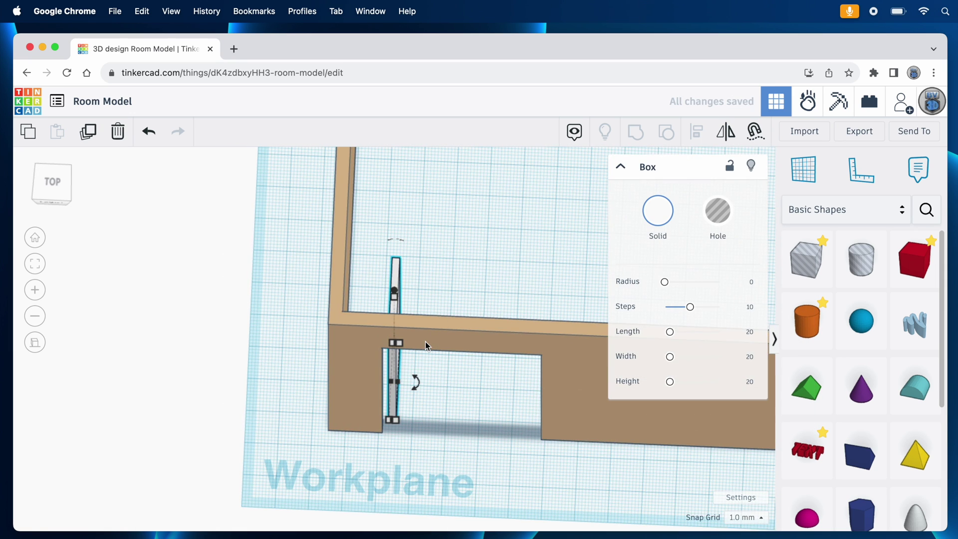
right_click_drag(426, 342, 399, 373)
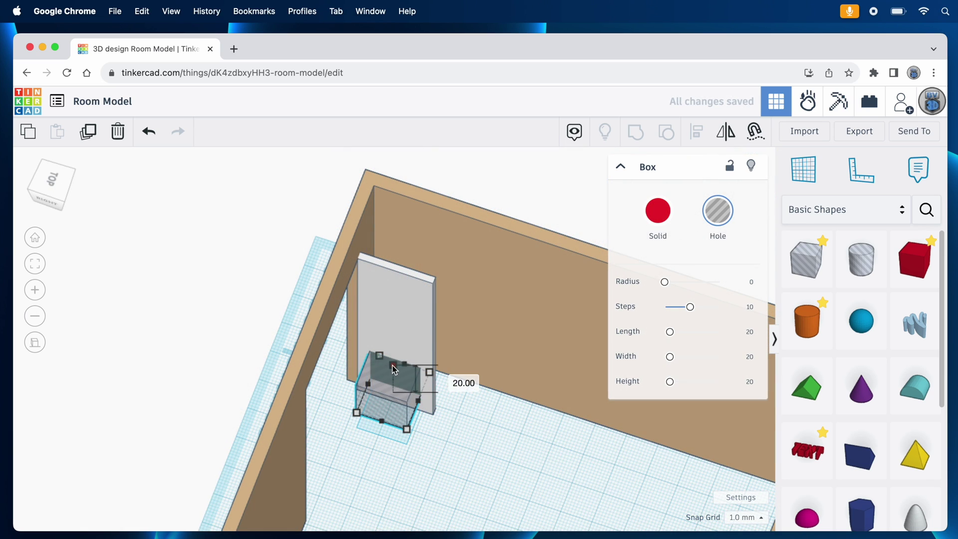
left_click_drag(392, 365, 400, 286)
left_click(428, 327, "shift")
key("ctrl+g")
mouse_move(428, 327)
right_mouse_down()
mouse_move(463, 417)
mouse_move(411, 500)
mouse_move(396, 453)
mouse_move(502, 470)
mouse_move(438, 500)
mouse_move(571, 349)
mouse_move(508, 364)
mouse_move(426, 322)
right_mouse_up()
- Duplicate the frame, move the copy right along the wall, and zoom to check it
key("ctrl+d")
key("Right")
left_click(468, 328)
scroll(355, 323, "down", 5)
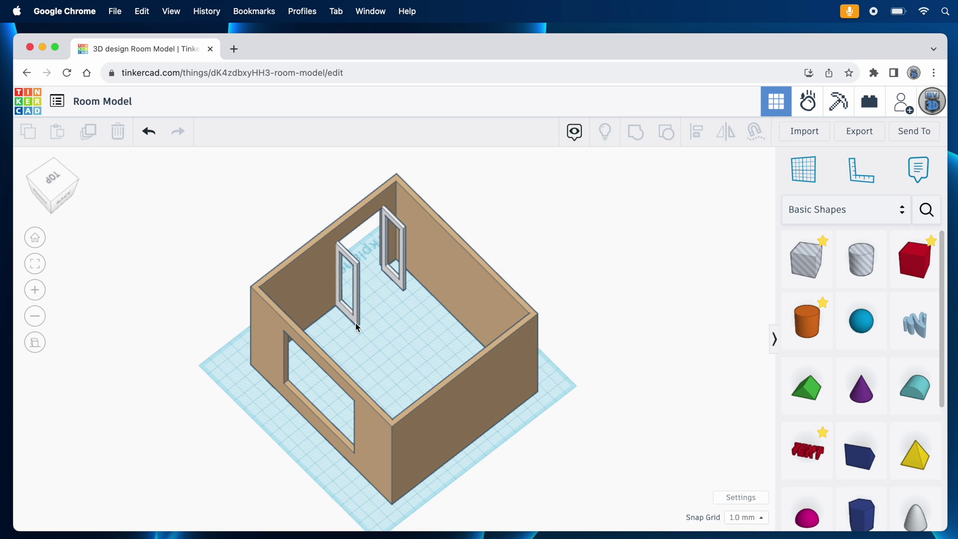
left_click(441, 393)
key("f")
left_click(52, 186)
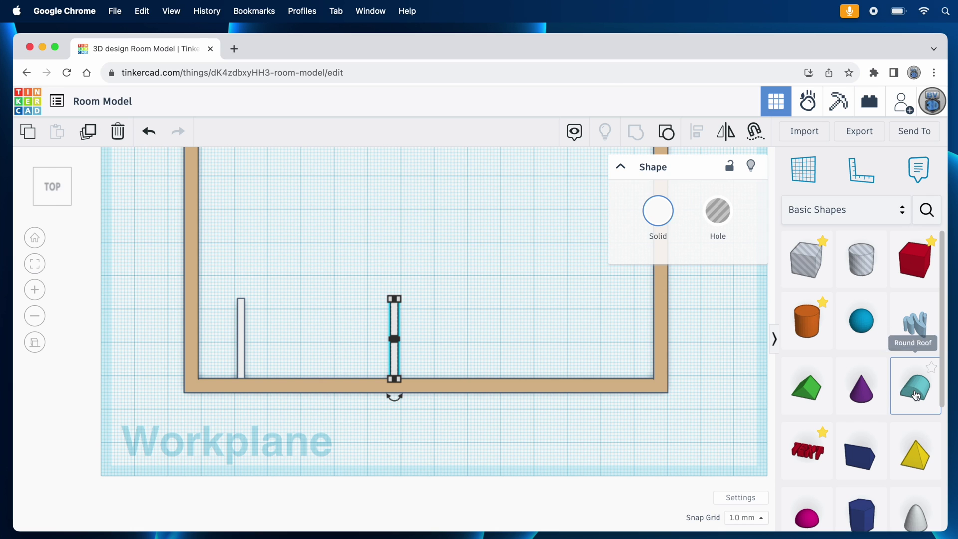
- Add a Round Roof shape inside the room and rotate it to lie flat
left_click_drag(915, 387, 439, 239)
right_click_drag(439, 239, 388, 236)
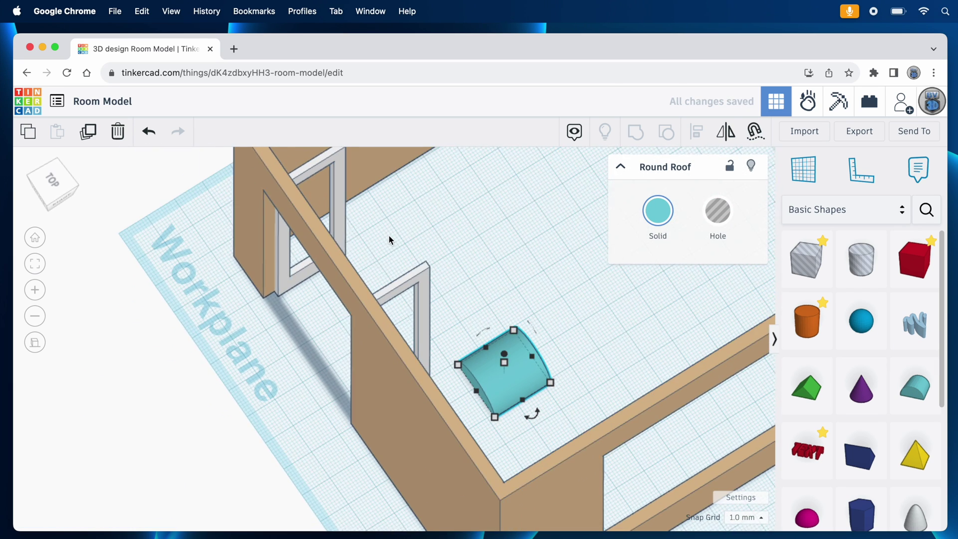
left_click_drag(488, 321, 461, 356)
left_click_drag(536, 418, 472, 319)
right_click_drag(604, 345, 376, 339)
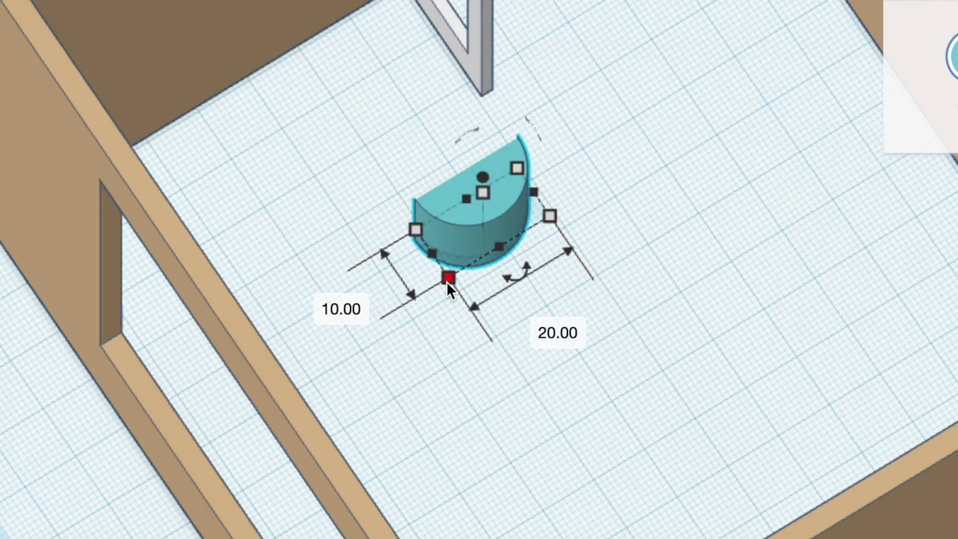
- Size the Round Roof to 24 by 48 with a height of 1
left_click(345, 311)
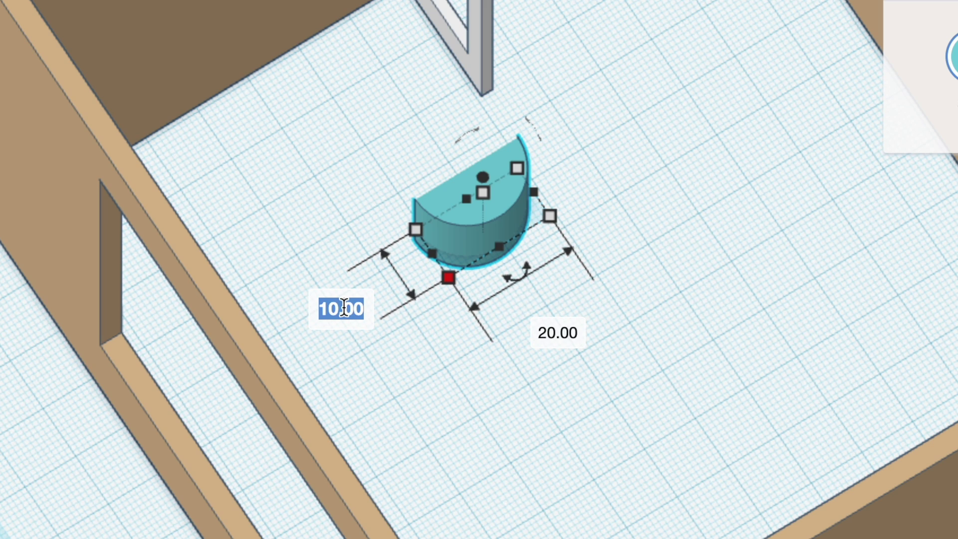
type("24")
key("Tab")
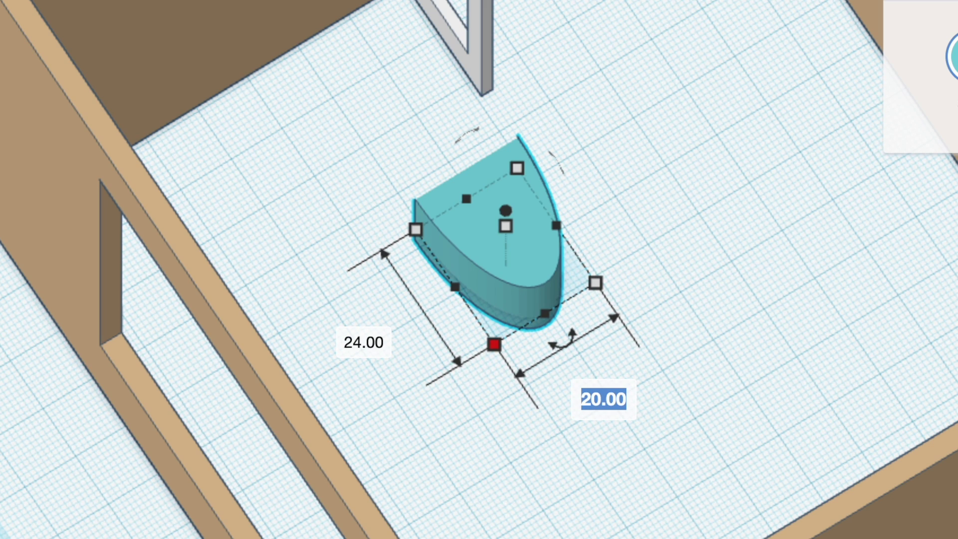
type("48")
key("Tab")
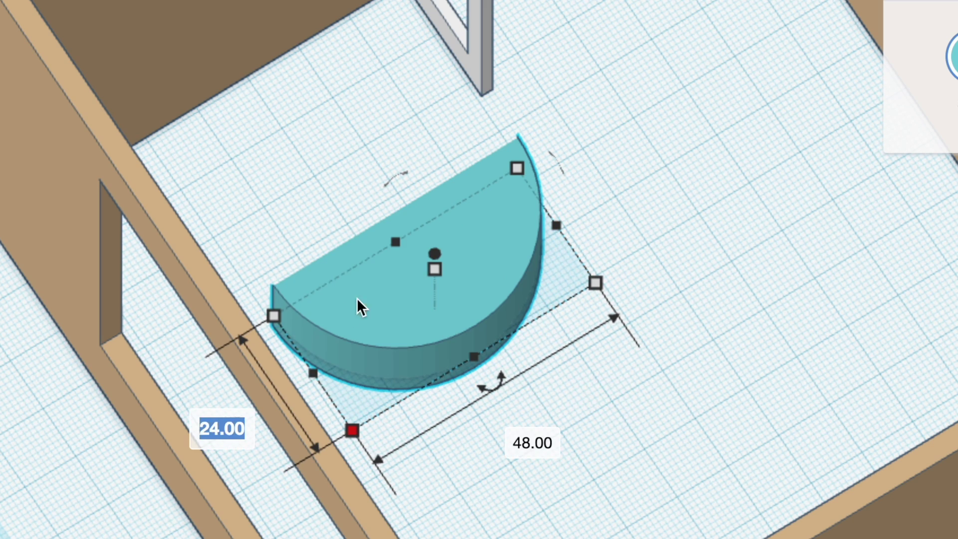
mouse_move(434, 269)
left_click(543, 289)
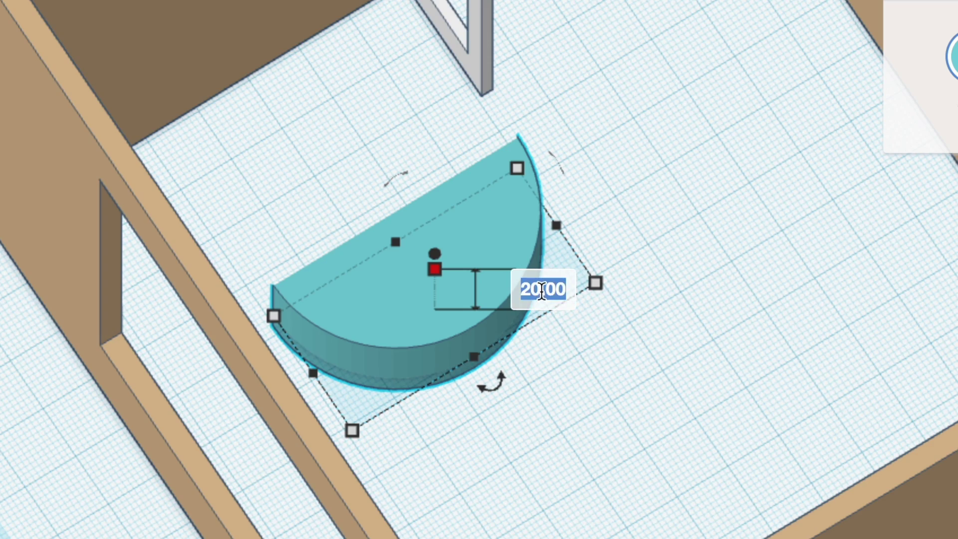
type("1")
key("Return")
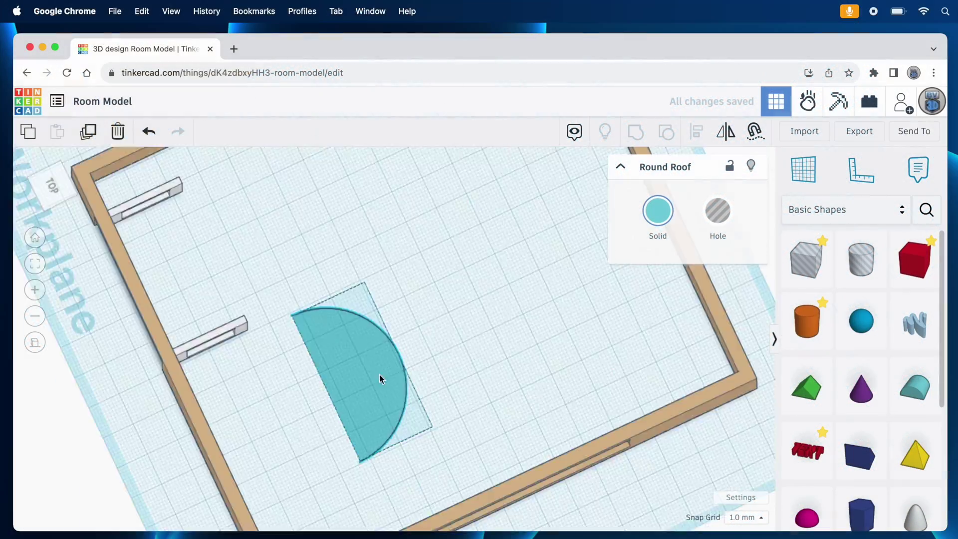
- Move the flat half-disc onto the second frame against the front wall
right_click_drag(379, 374, 306, 494)
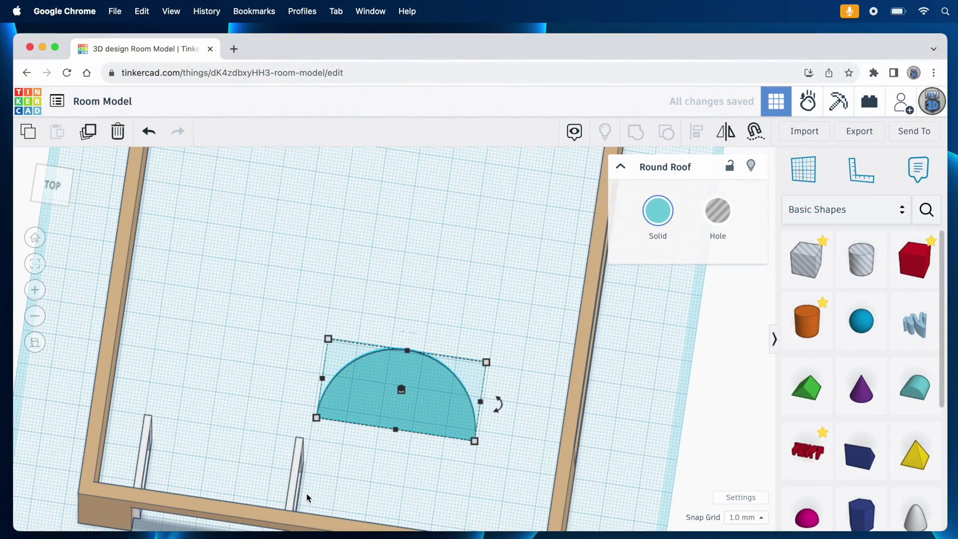
left_click(306, 494, "shift")
left_click(47, 181)
left_click_drag(430, 299, 367, 395)
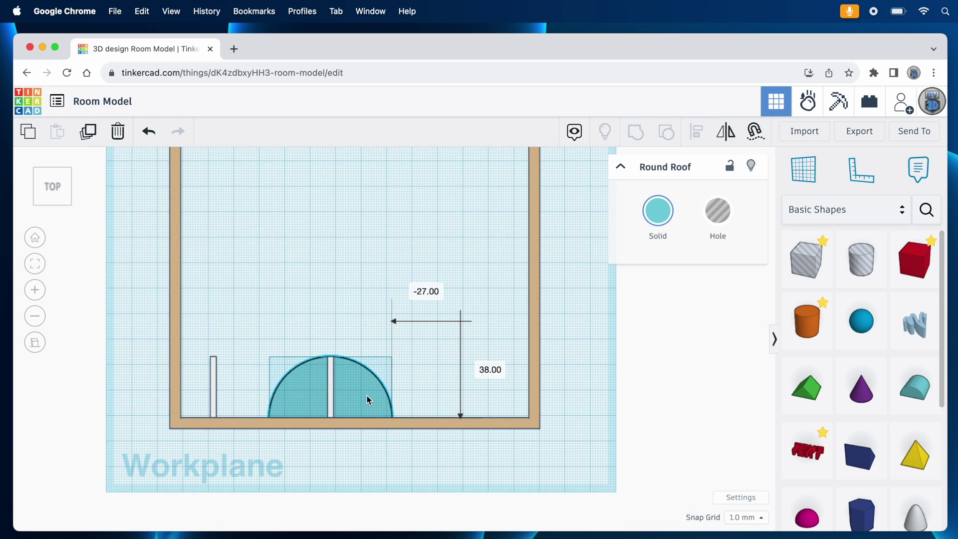
left_click(353, 309)
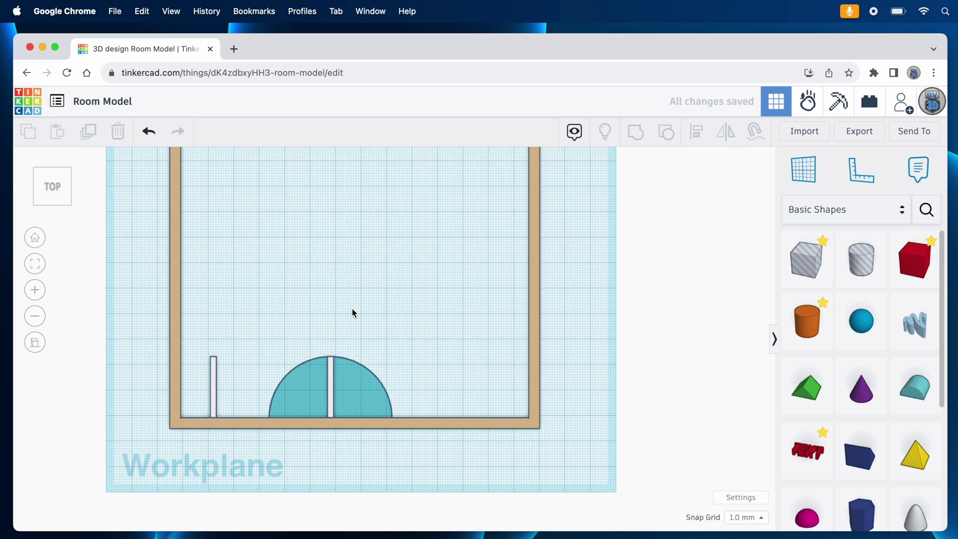
- Copy the half-disc, cut it to a quarter-circle with a hole box, and set it beside the first frame
left_click(351, 379)
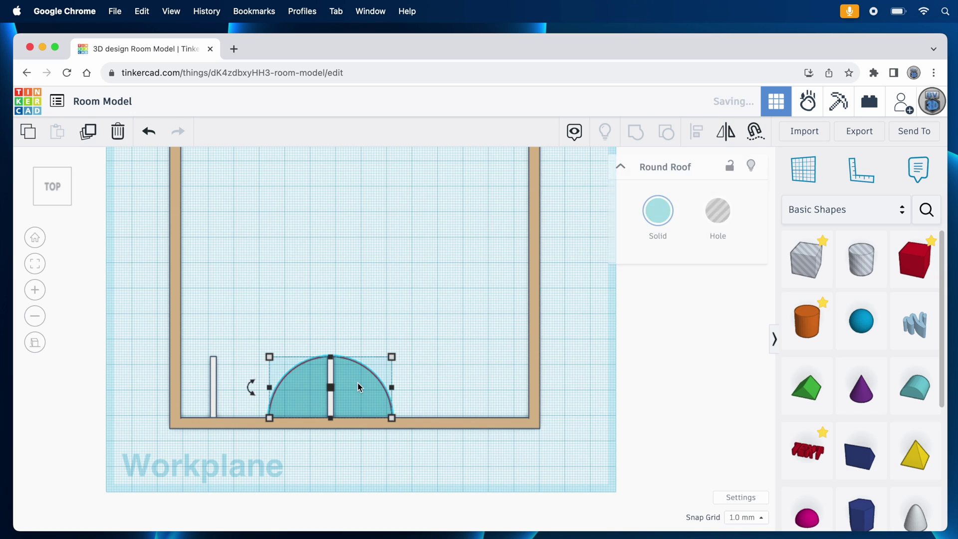
left_click_drag(358, 379, 355, 287, "alt")
left_click_drag(807, 260, 305, 327)
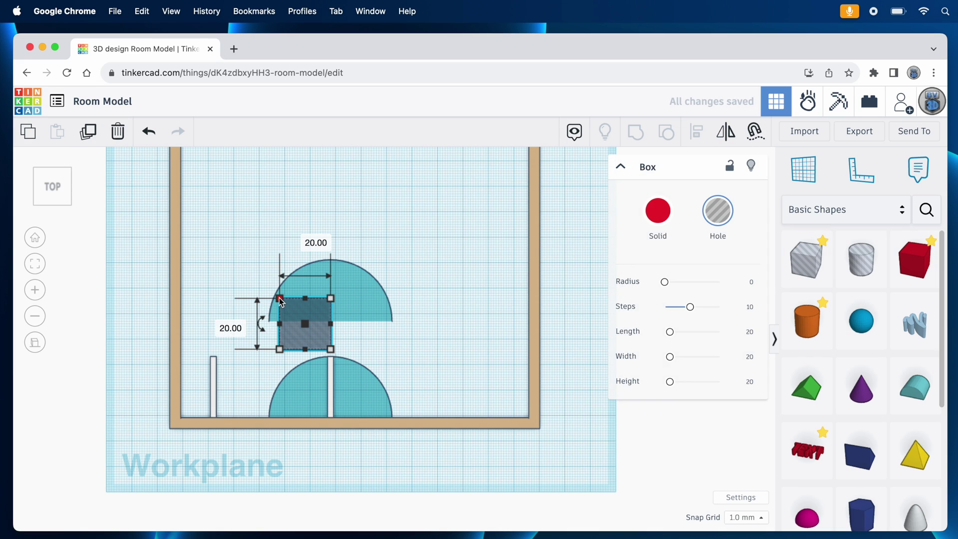
left_click_drag(280, 297, 361, 296)
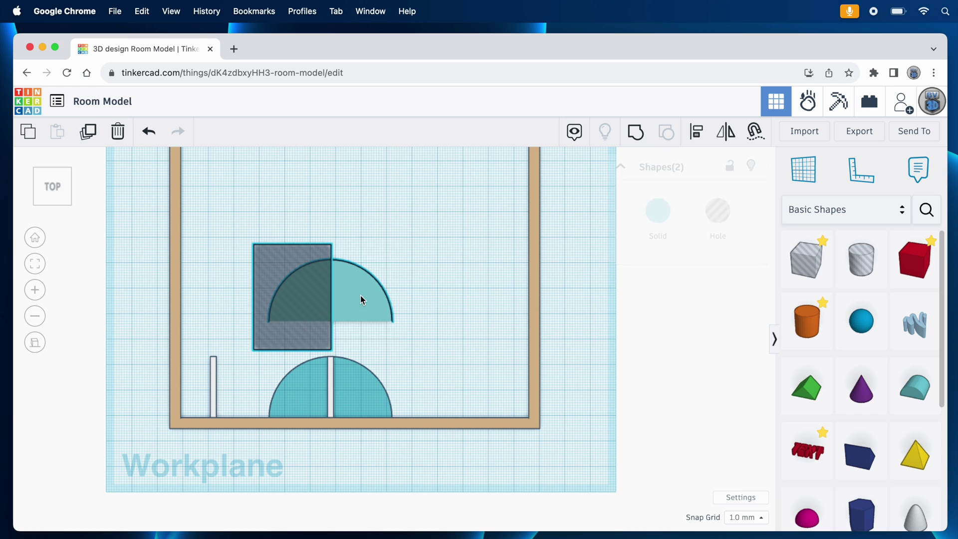
left_click(636, 132)
left_click_drag(370, 285, 250, 379)
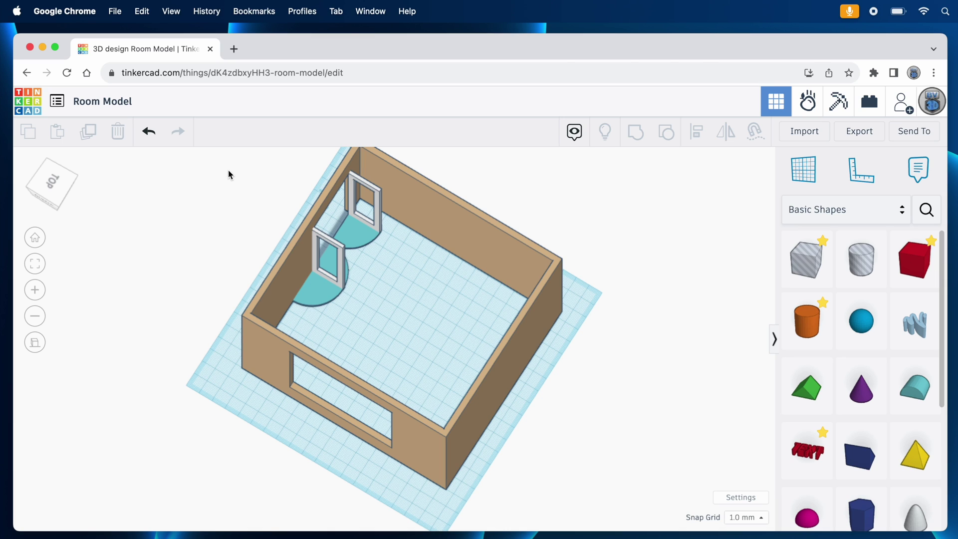
- Box-select the room's walls and doors and group them into one shape
scroll(224, 163, "down", 1)
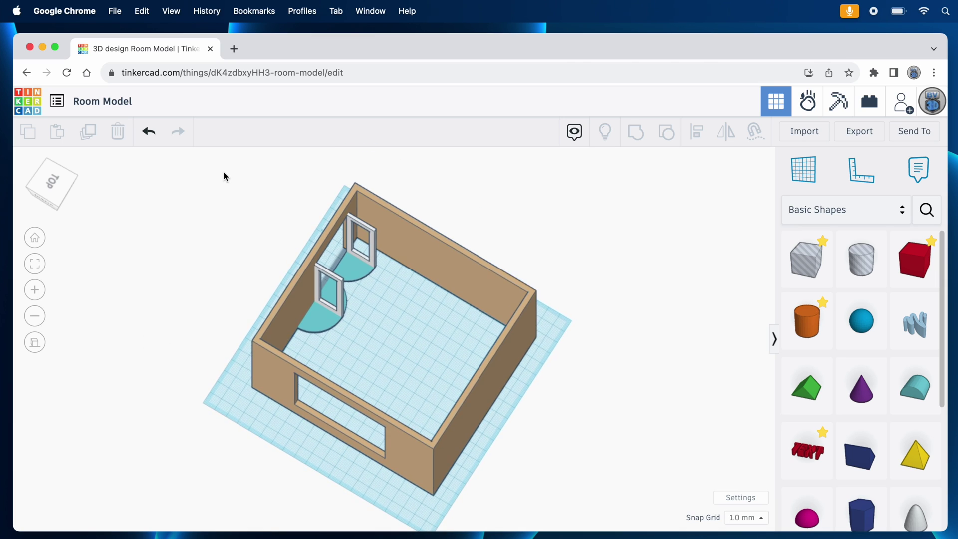
left_click_drag(223, 171, 563, 495)
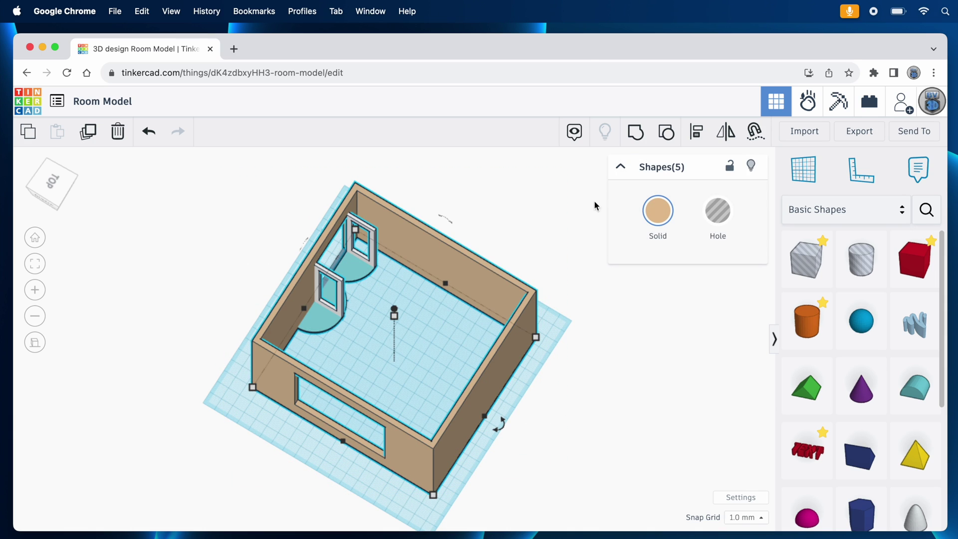
left_click(636, 135)
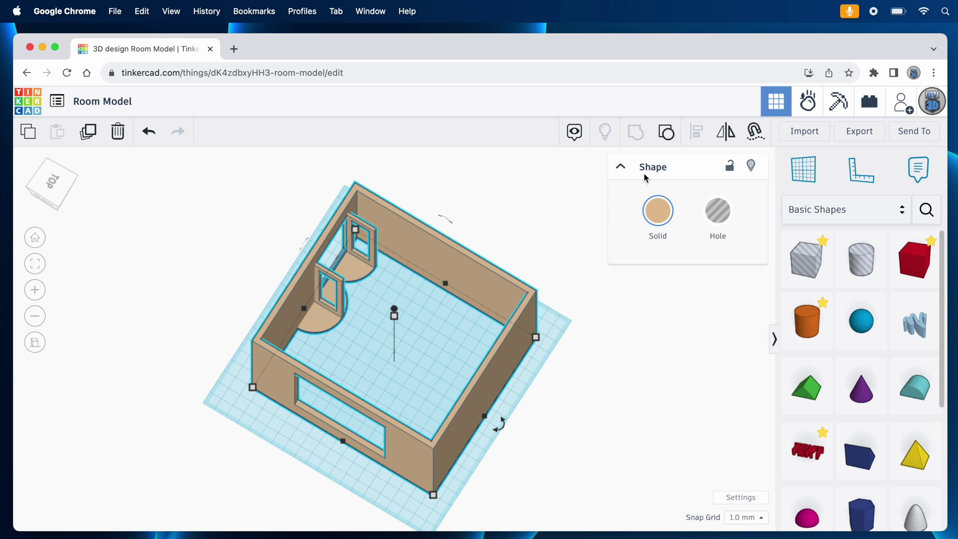
- Make the grouped room Transparent after briefly trying Multicolor
left_click(659, 212)
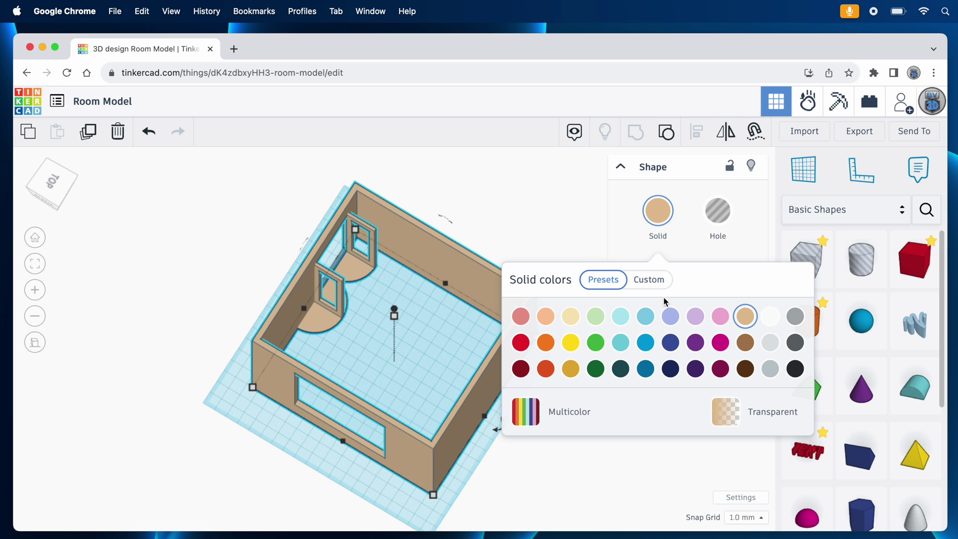
left_click(581, 418)
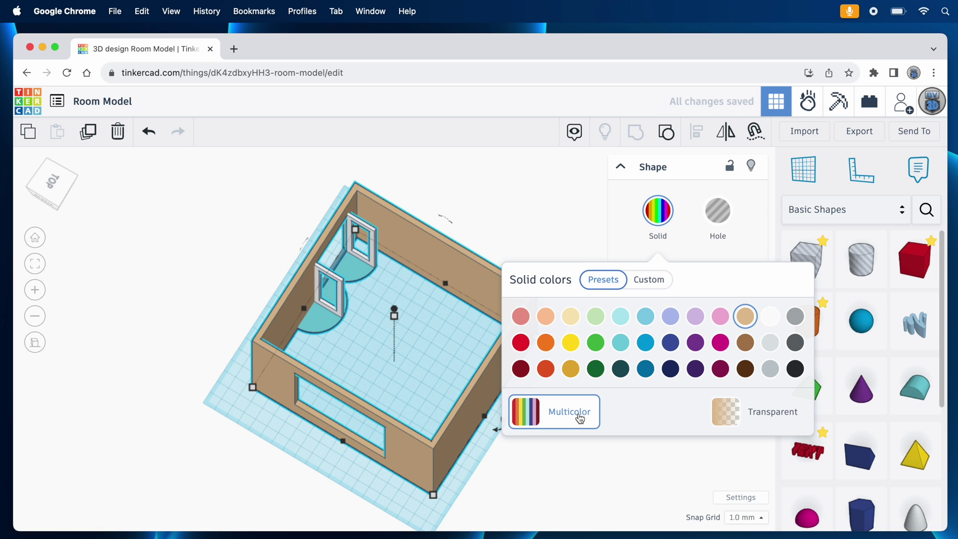
left_click(725, 421)
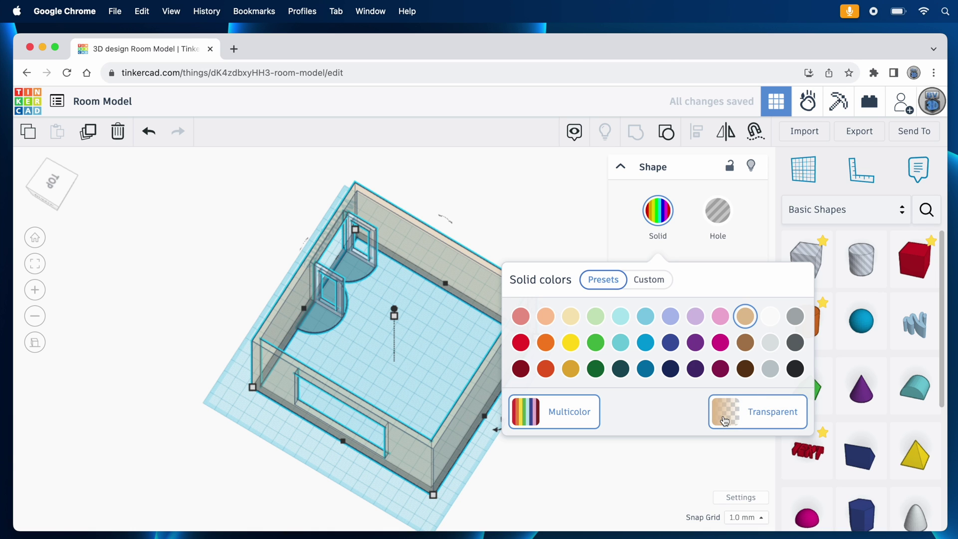
left_click(418, 394)
right_click_drag(418, 395, 519, 389)
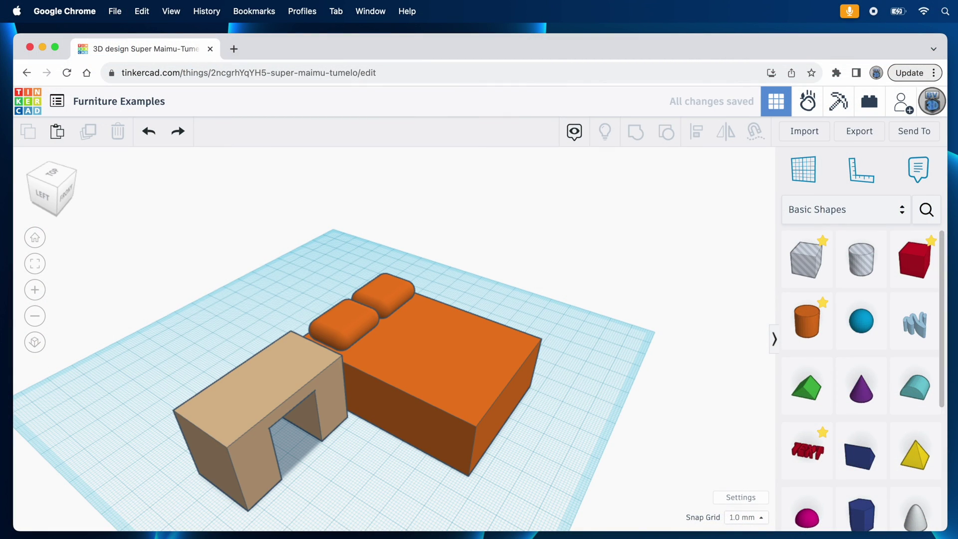
- Redo four times to restore the wardrobe, red cube, chair backrest and red sofa
key("super+shift+z")
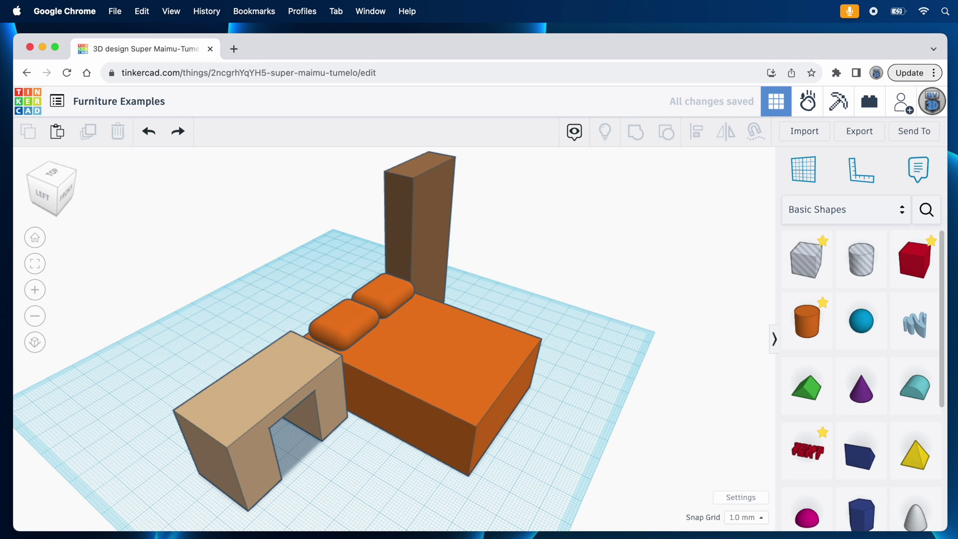
key("super+shift+z")
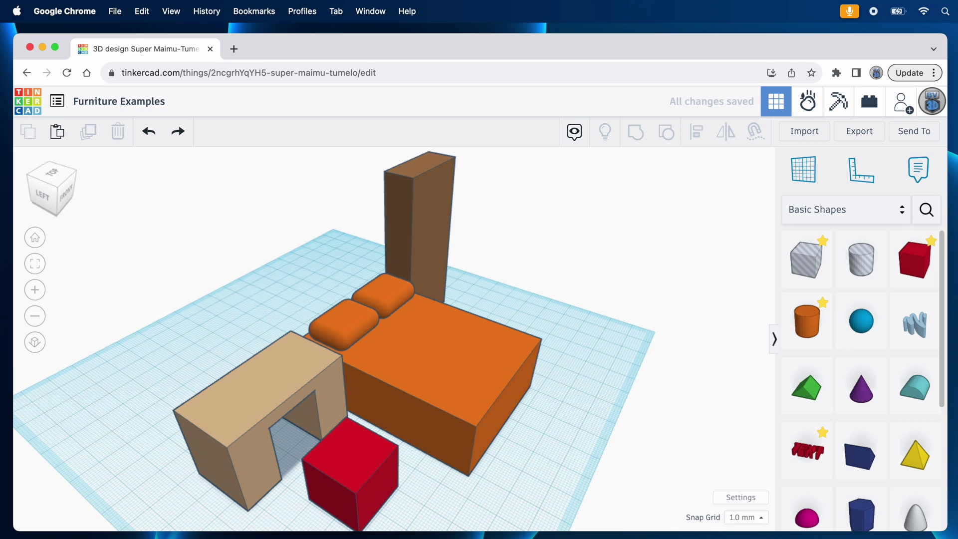
key("super+shift+z")
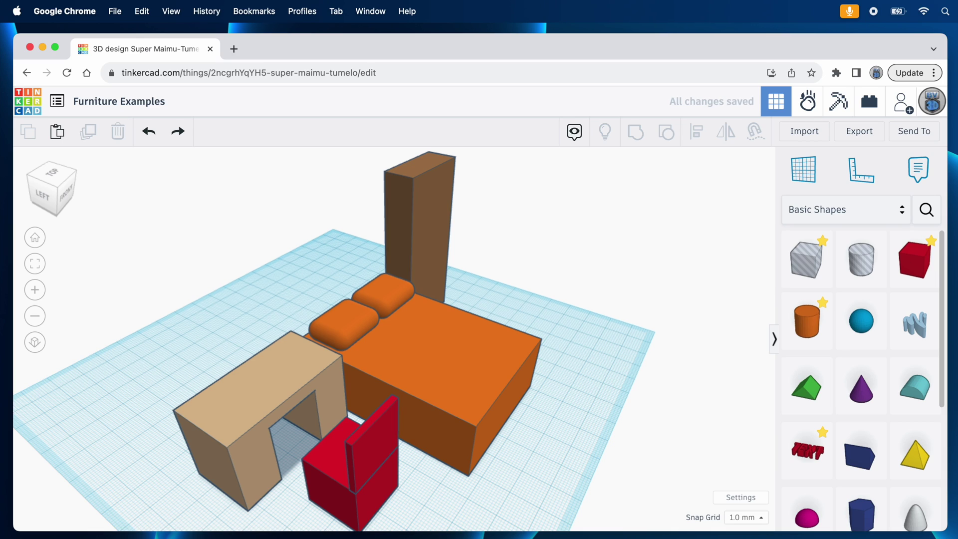
key("super+shift+z")
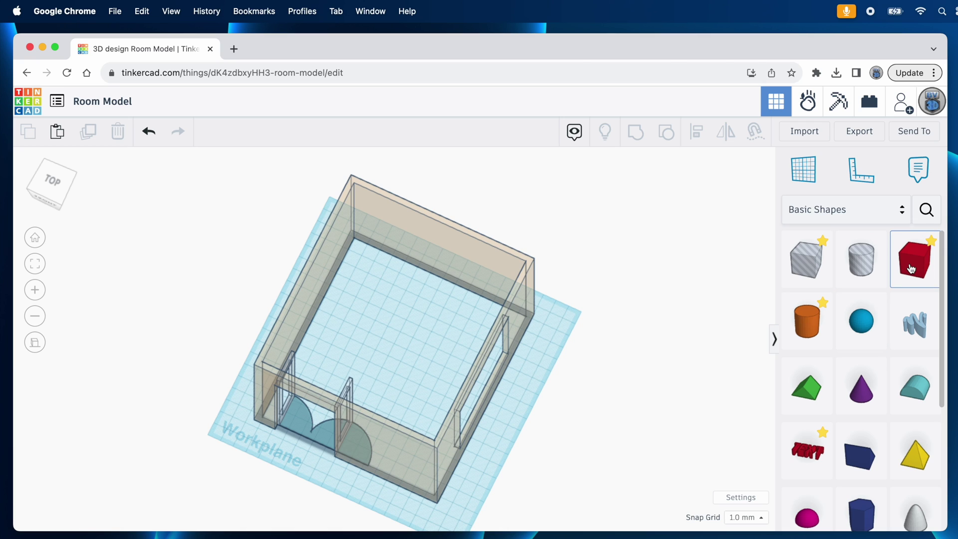
- Add a box in the room sized 136 long, 18 wide and 103 tall
left_click_drag(915, 261, 556, 337)
left_click(394, 345)
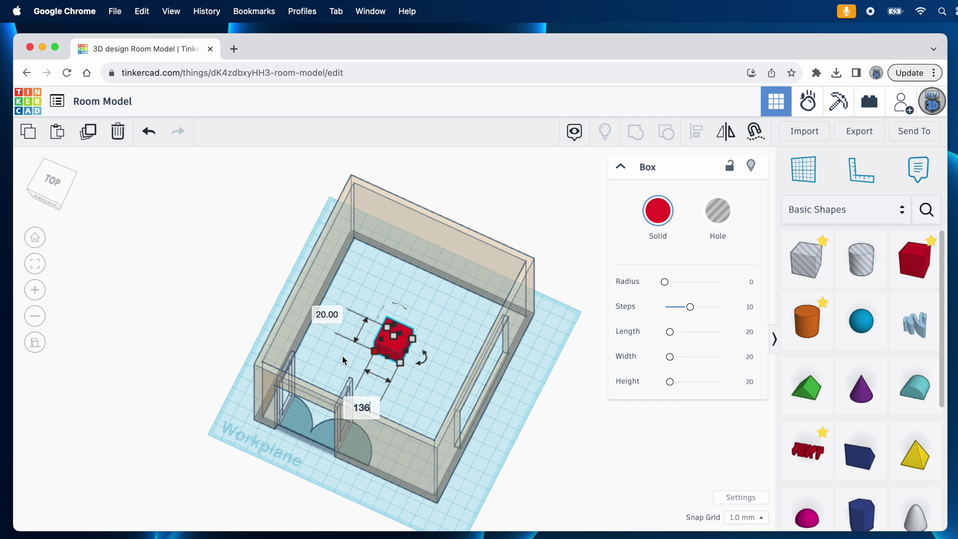
key("Tab")
type("1")
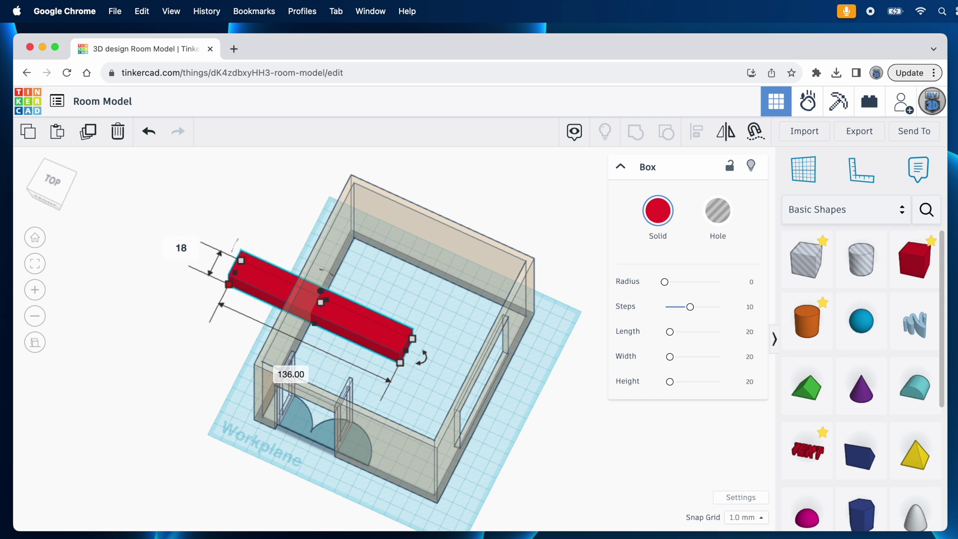
key("Return")
mouse_move(320, 302)
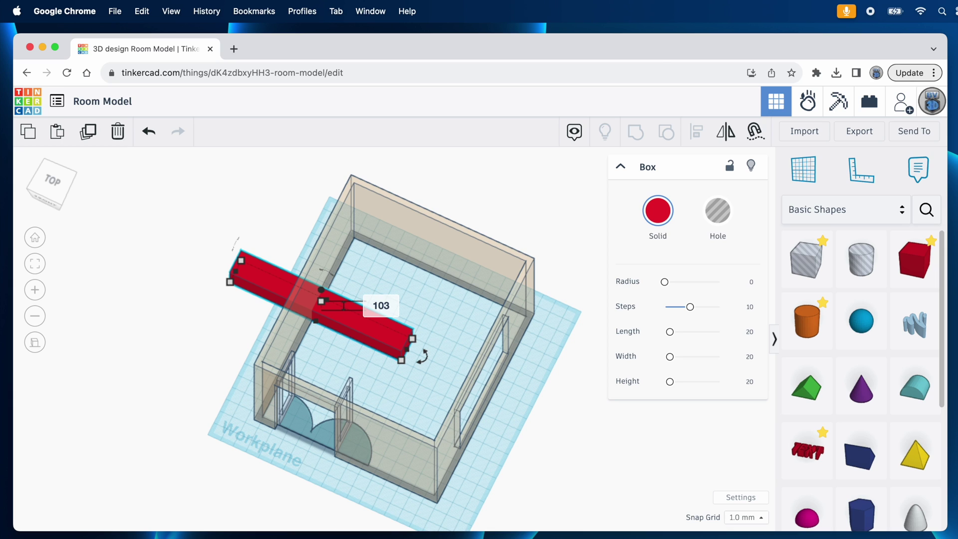
type("103")
key("Return")
- Colour the tall box dark brown and push it against the far wall in top view
left_click(651, 218)
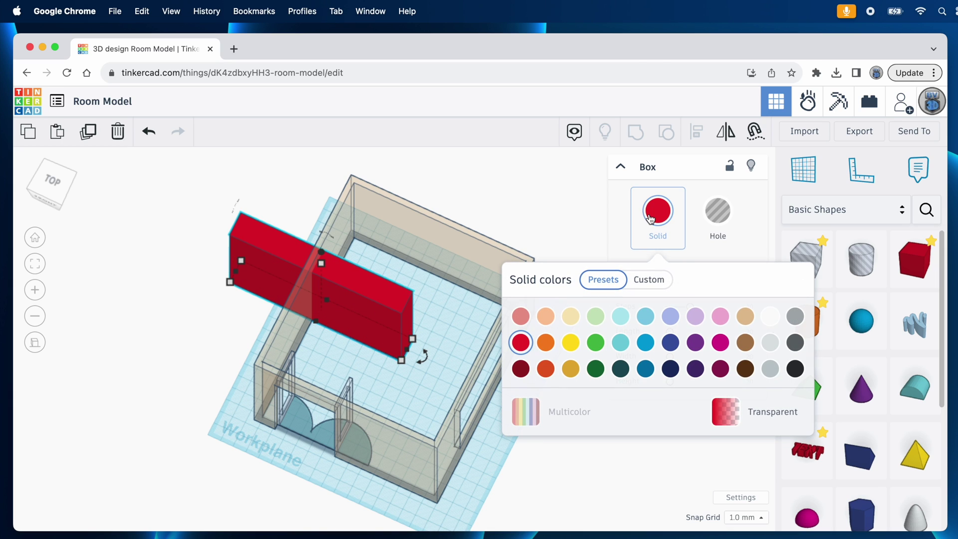
left_click(746, 370)
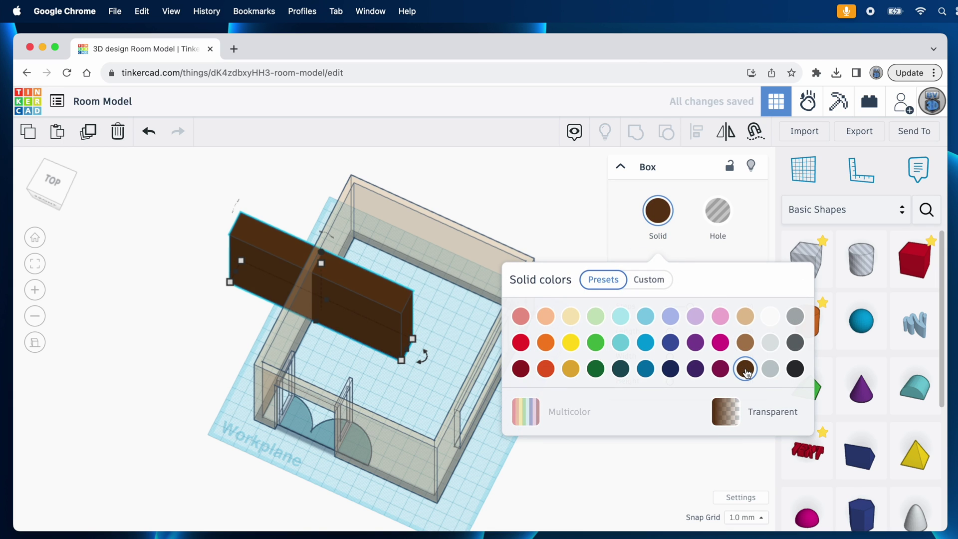
left_click(52, 181)
left_click_drag(325, 259, 330, 245)
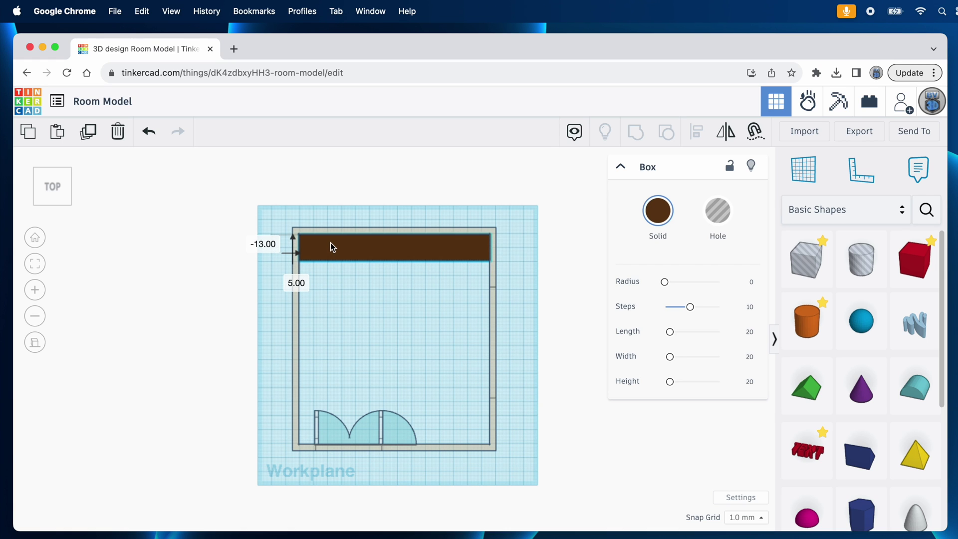
- Add a 76 × 36 × 30 desk box and move it outside the room
right_click_drag(330, 243, 356, 249)
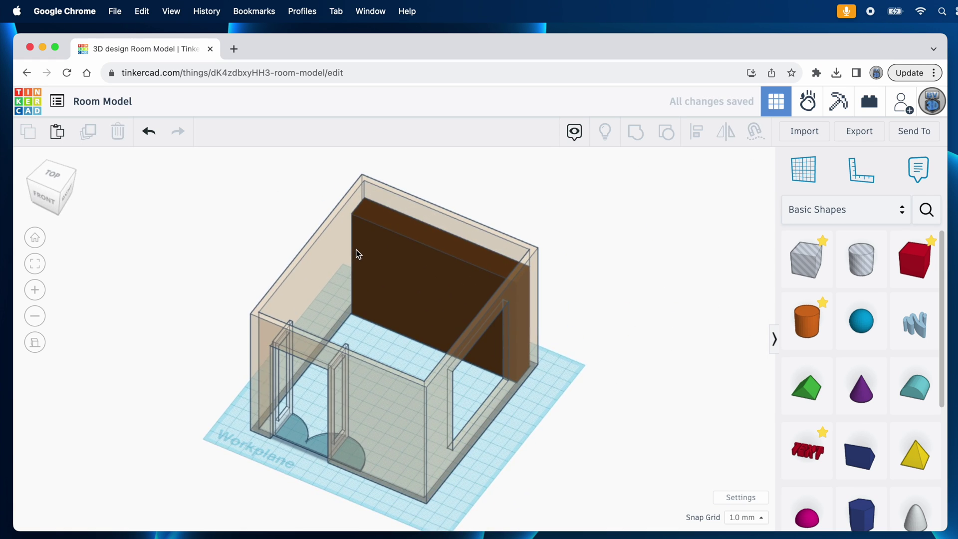
left_click_drag(912, 267, 446, 370)
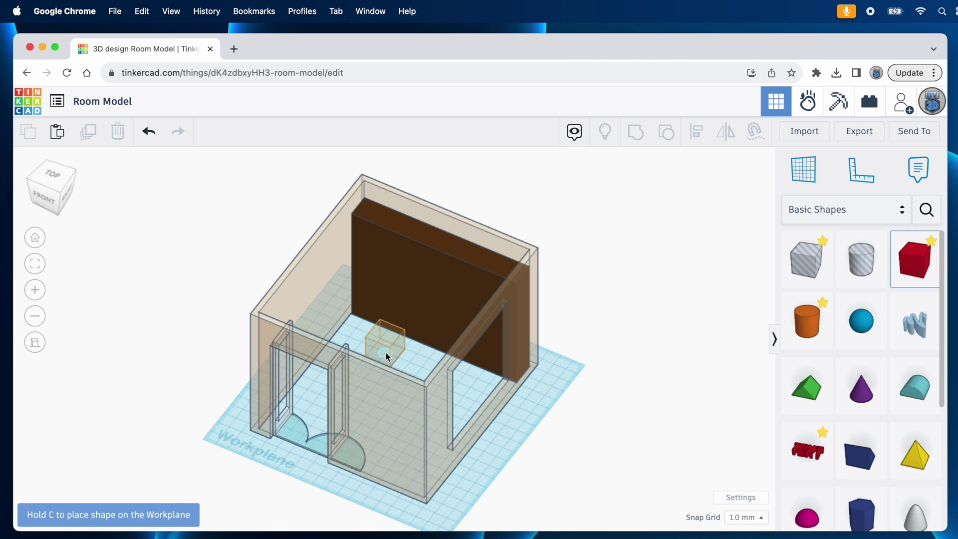
left_click_drag(387, 355, 386, 352)
mouse_move(385, 370)
left_click(349, 399)
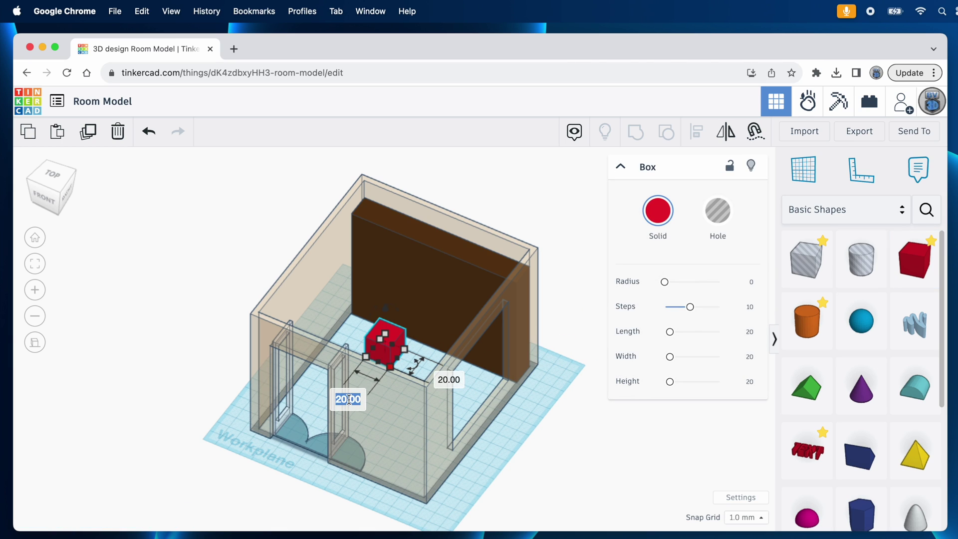
type("76")
key("Tab")
type("36")
key("Return")
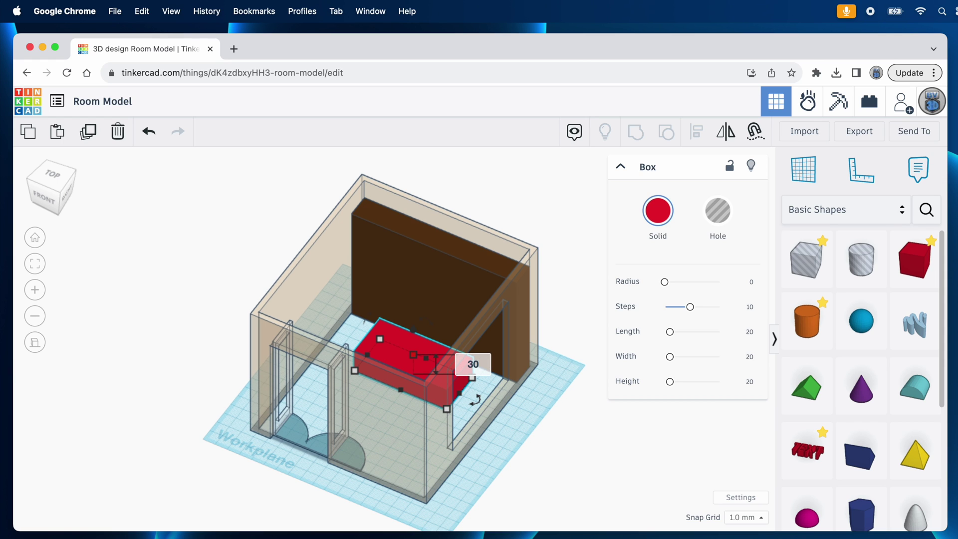
type("30")
key("Return")
left_click_drag(436, 346, 575, 438)
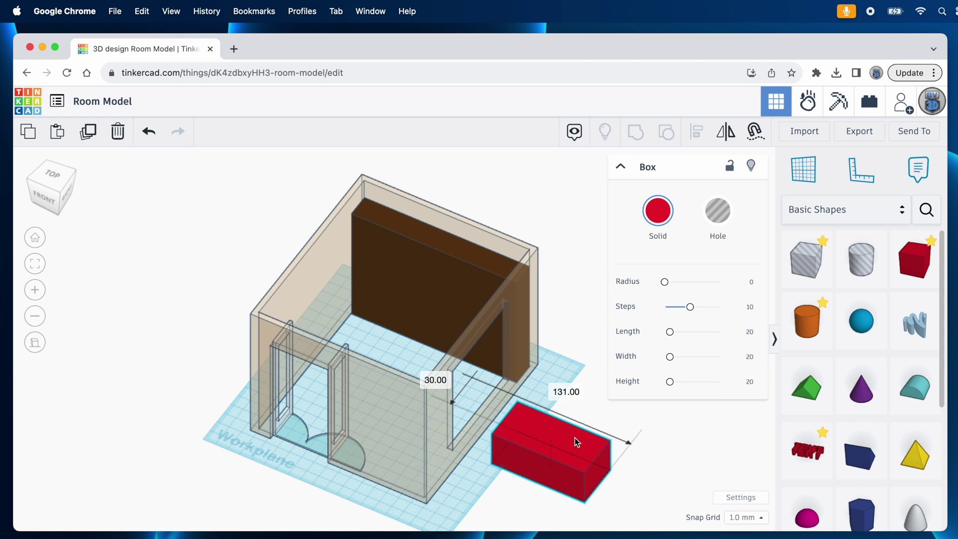
- Cut a 32-long chair opening through the desk with a hole box
right_click_drag(575, 438, 354, 403)
left_click_drag(807, 259, 195, 433)
type("32")
key("Return")
left_click(255, 460, "shift")
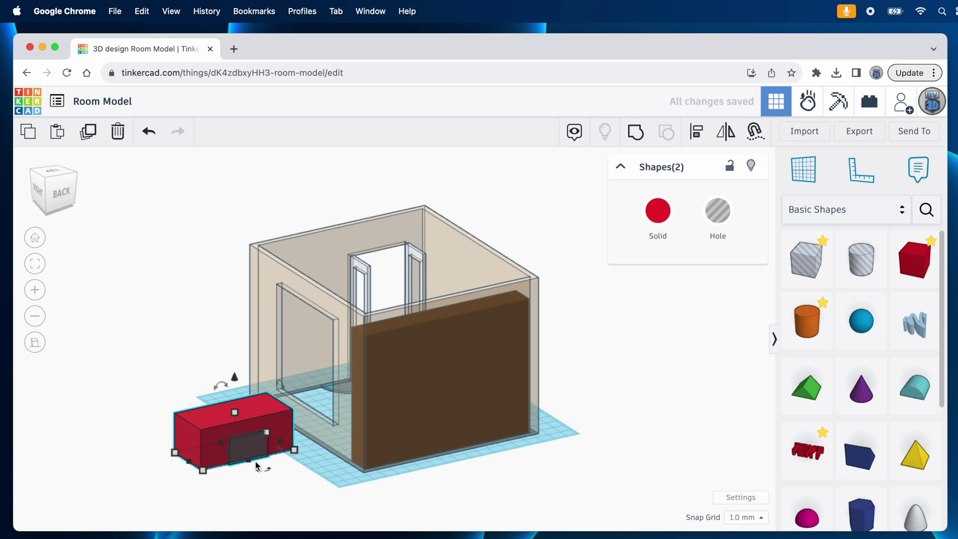
left_click(637, 134)
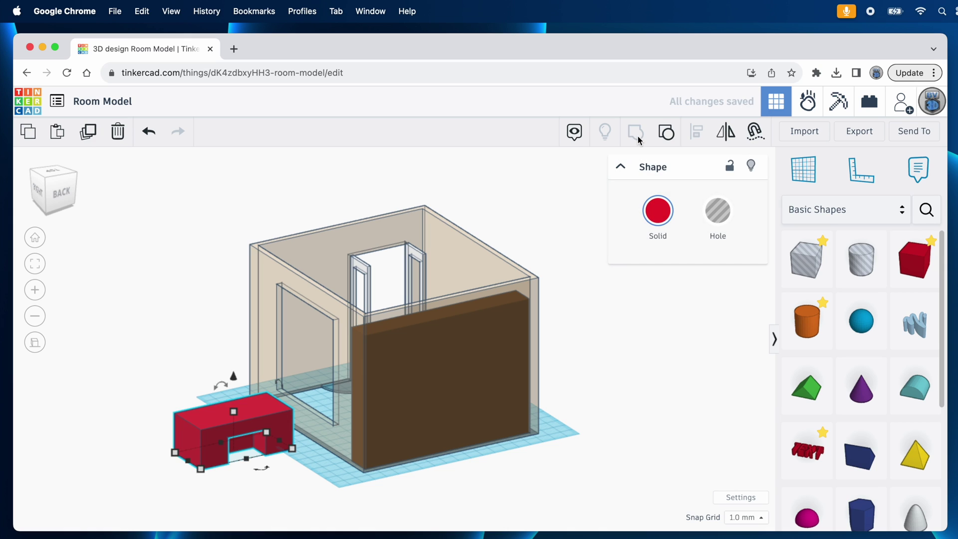
- Colour the desk brown
left_click(658, 211)
left_click(746, 343)
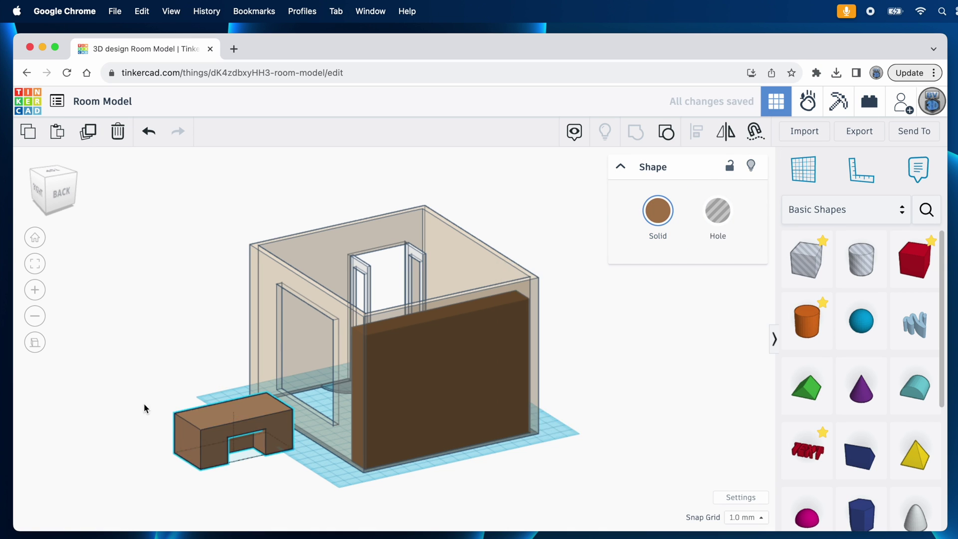
right_click_drag(144, 403, 495, 452)
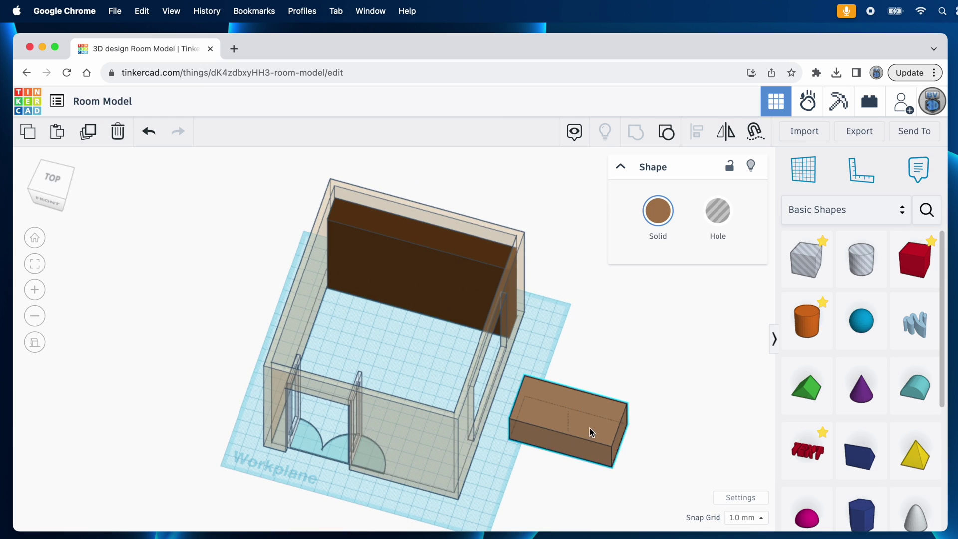
- Move the desk into the room and add a red seat box 31 by 36, 22 tall
left_click_drag(590, 430, 388, 355)
left_click(914, 266)
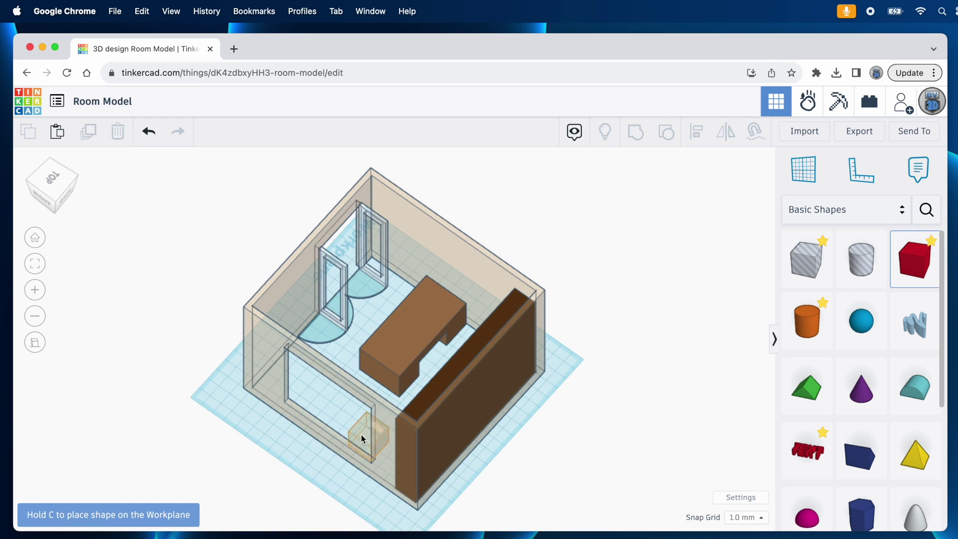
left_click(242, 459)
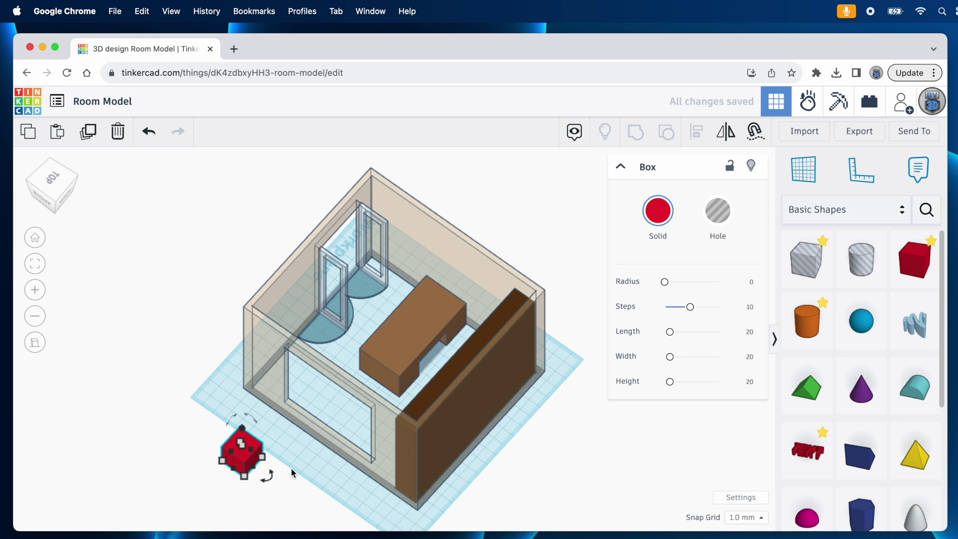
mouse_move(243, 476)
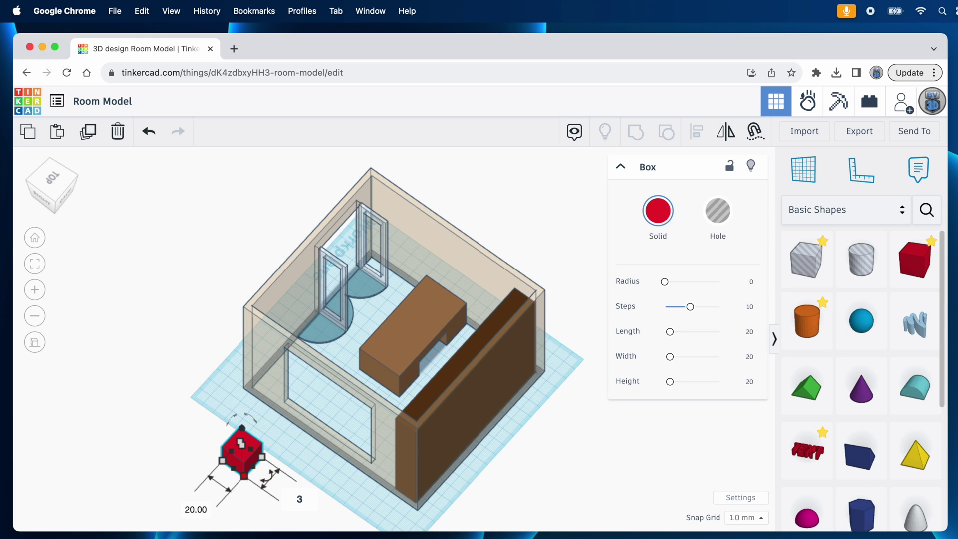
key("Return")
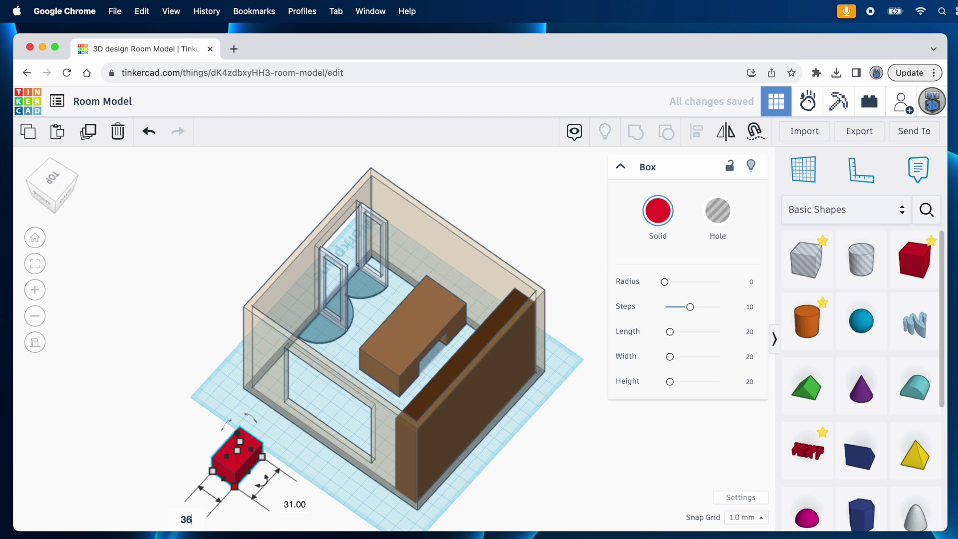
type("36")
key("Tab")
left_click(305, 464)
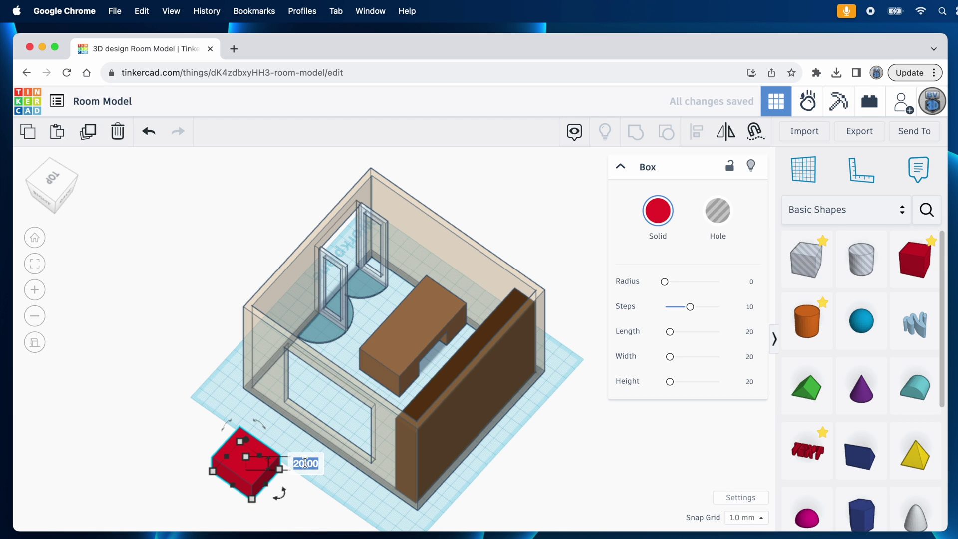
type("22")
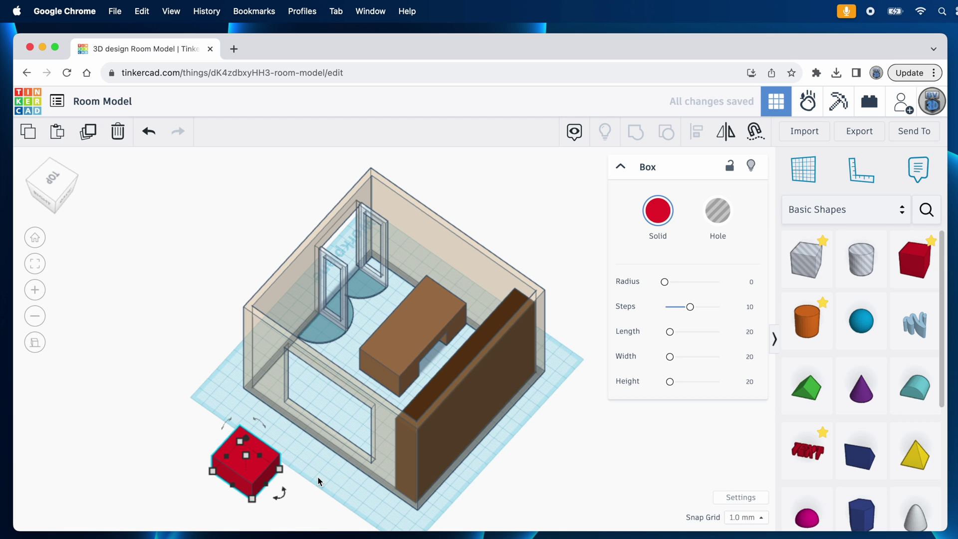
- Make a thinner red backrest 47 tall and select both chair parts
right_click_drag(319, 482, 522, 461)
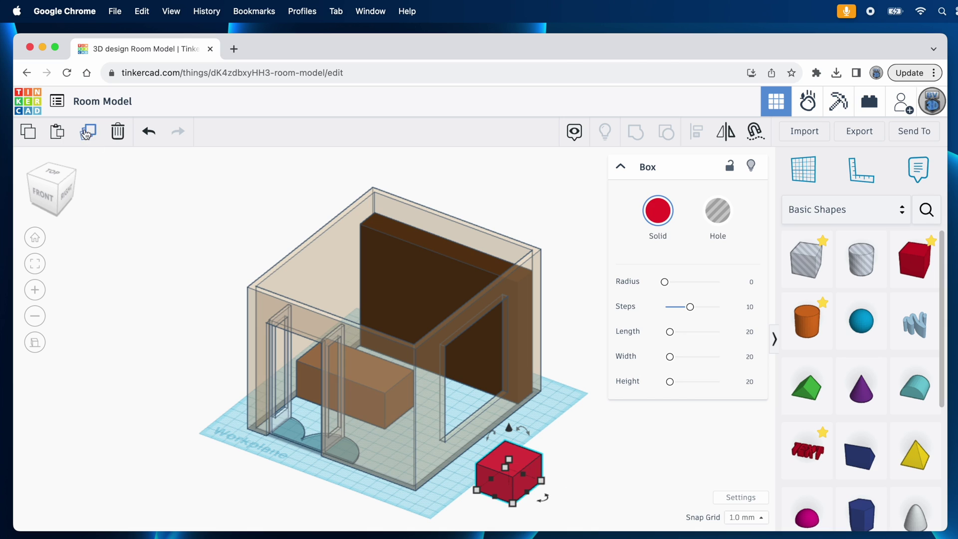
left_click_drag(493, 499, 511, 477)
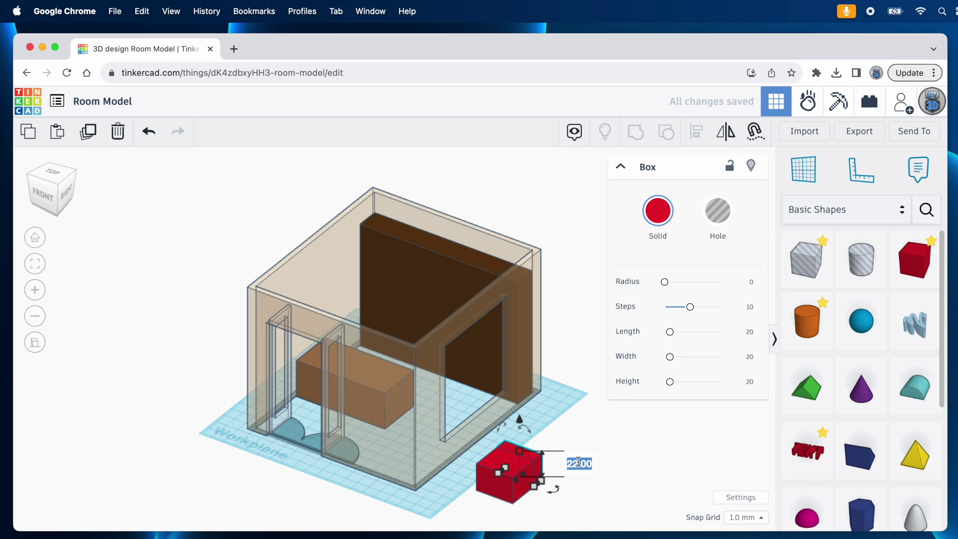
key("Return")
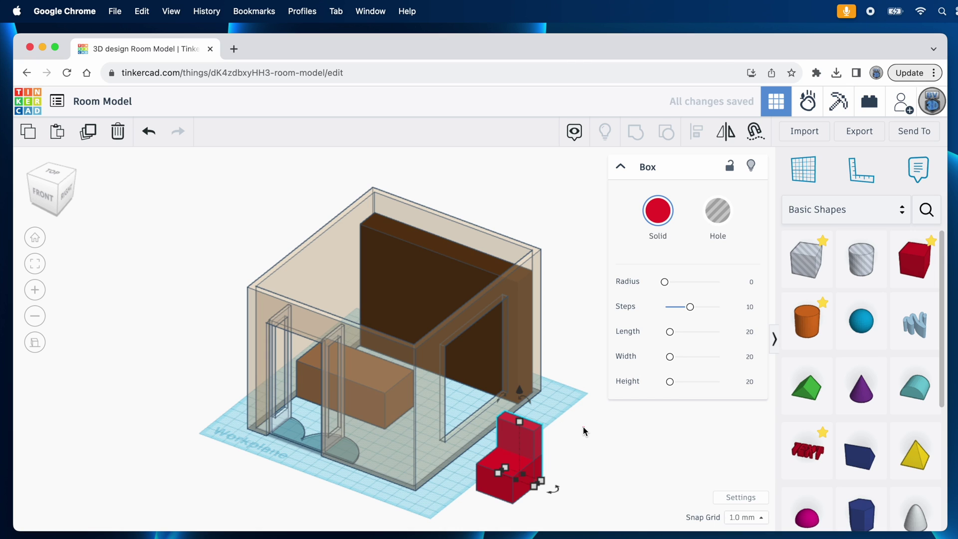
left_click(584, 431)
left_click_drag(513, 483, 513, 483)
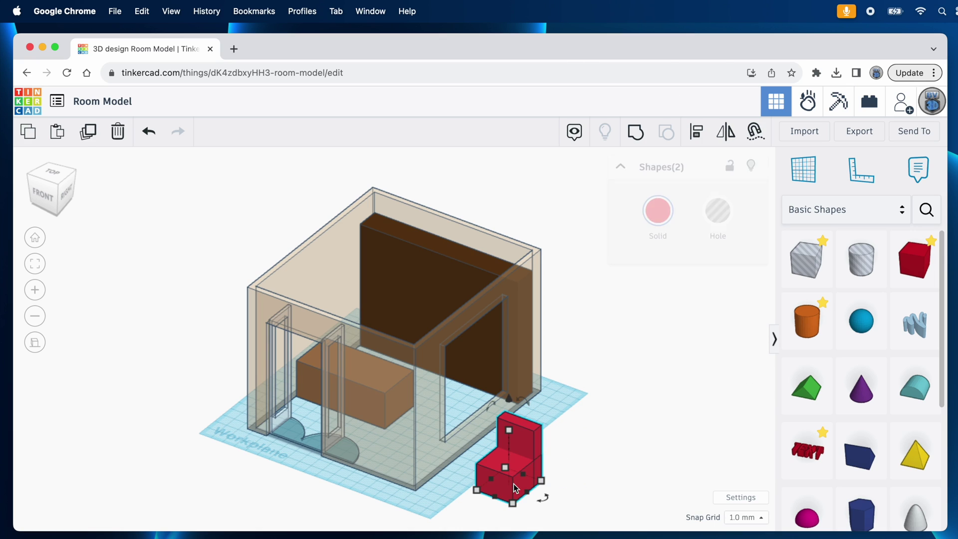
- Group the seat and backrest and place the red chair in the room beside the desk
left_click(635, 132)
right_click_drag(606, 381, 315, 421)
left_click_drag(279, 448, 468, 342)
right_click_drag(181, 402, 487, 394)
left_click(570, 430)
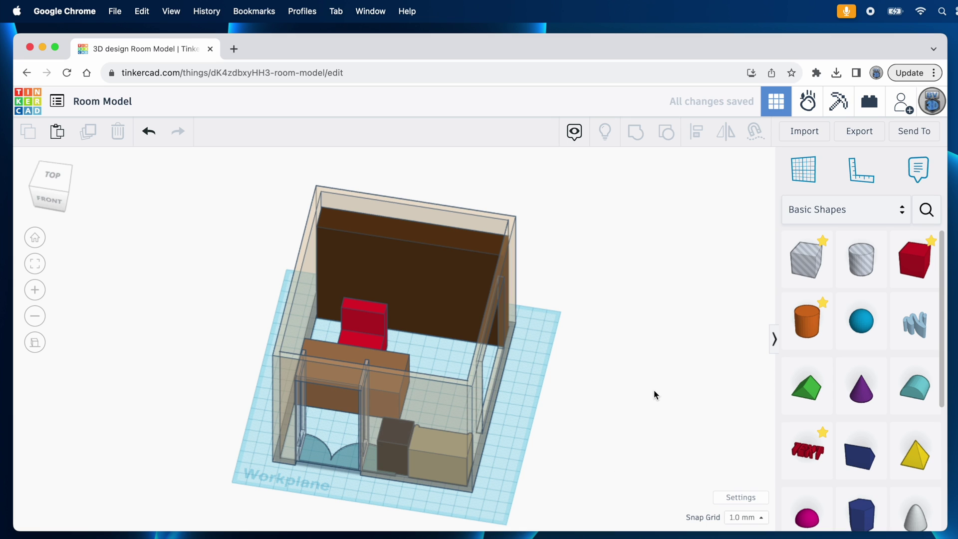
right_click_drag(654, 391, 536, 501)
left_click(345, 383)
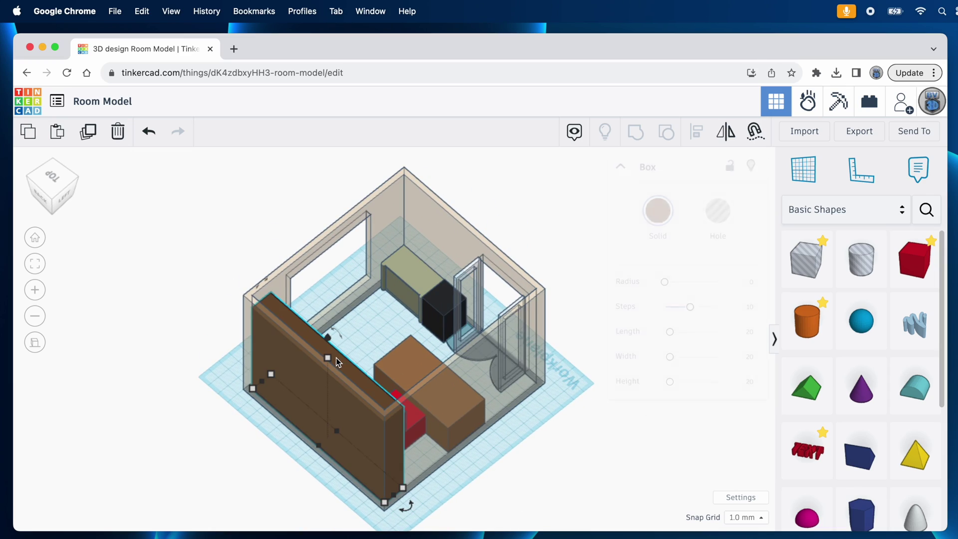
- Select the desk and red chair together and give them a quarter turn
scroll(600, 364, "up", 5)
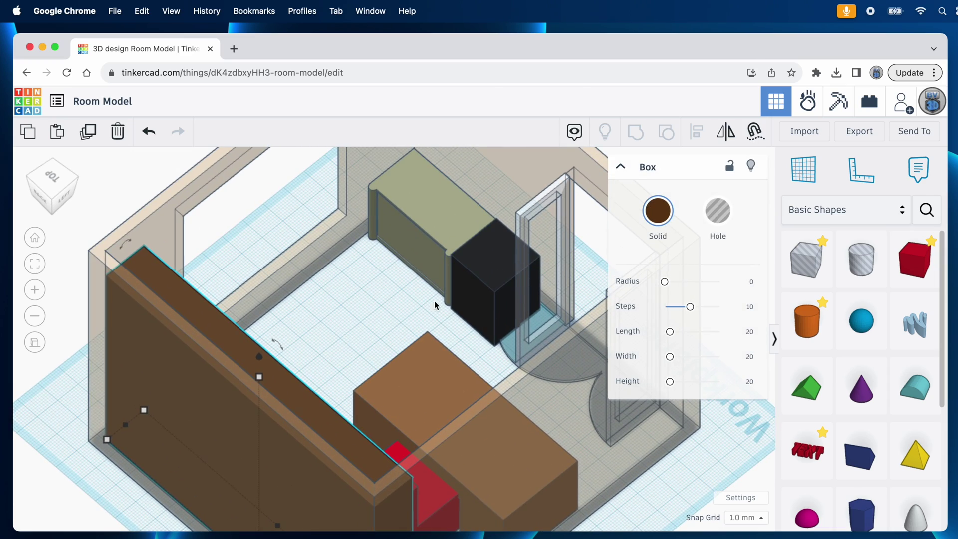
right_click_drag(437, 301, 105, 294)
key("f")
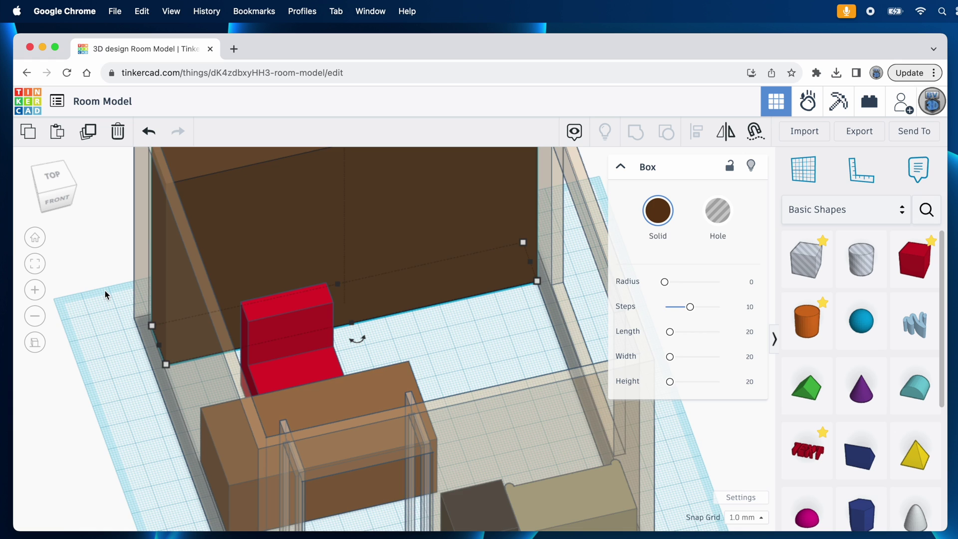
middle_click_drag(498, 433, 452, 372)
mouse_move(453, 373)
right_mouse_down()
mouse_move(449, 364)
mouse_move(453, 380)
right_mouse_up()
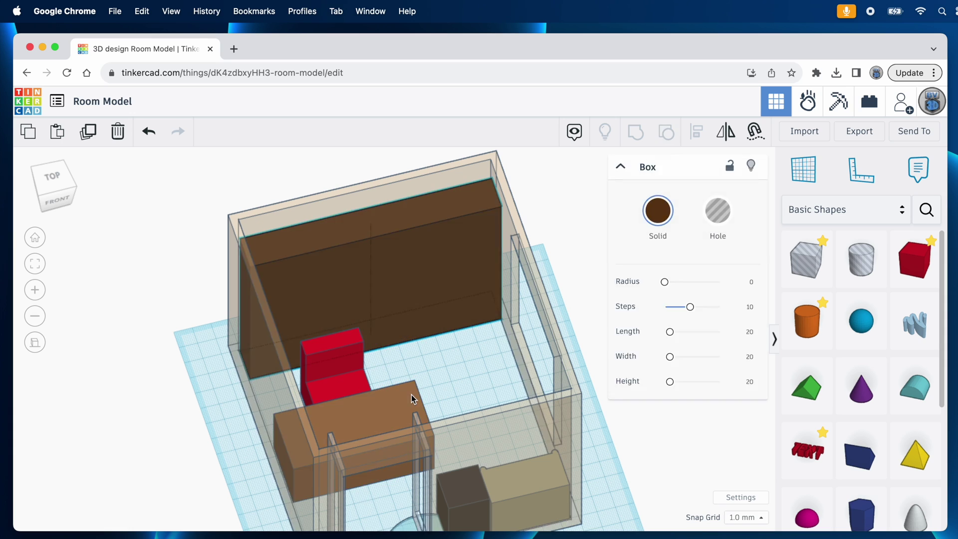
left_click(379, 386)
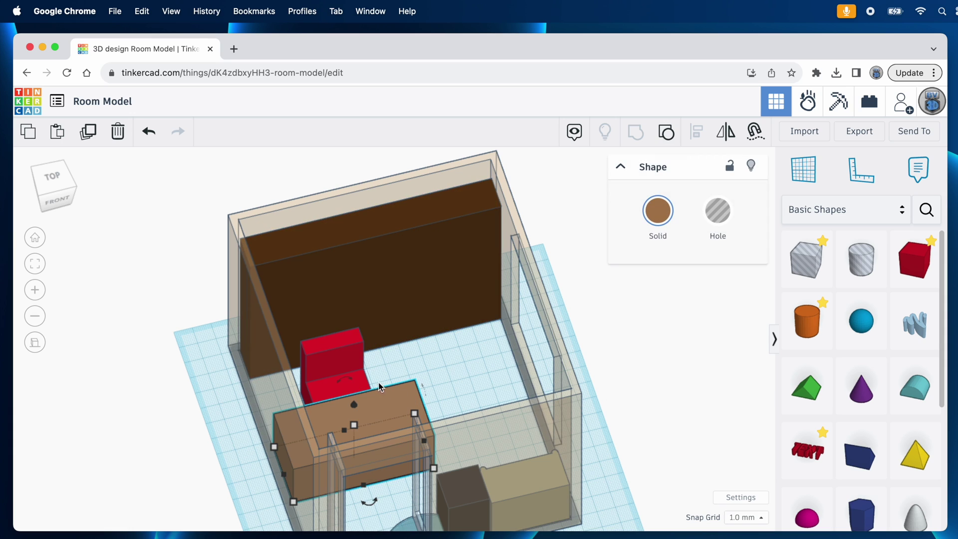
left_click(353, 358, "shift")
left_click_drag(369, 501, 425, 397)
- In top view, turn the desk and chair 180° and push them against the left wall
left_click(52, 177)
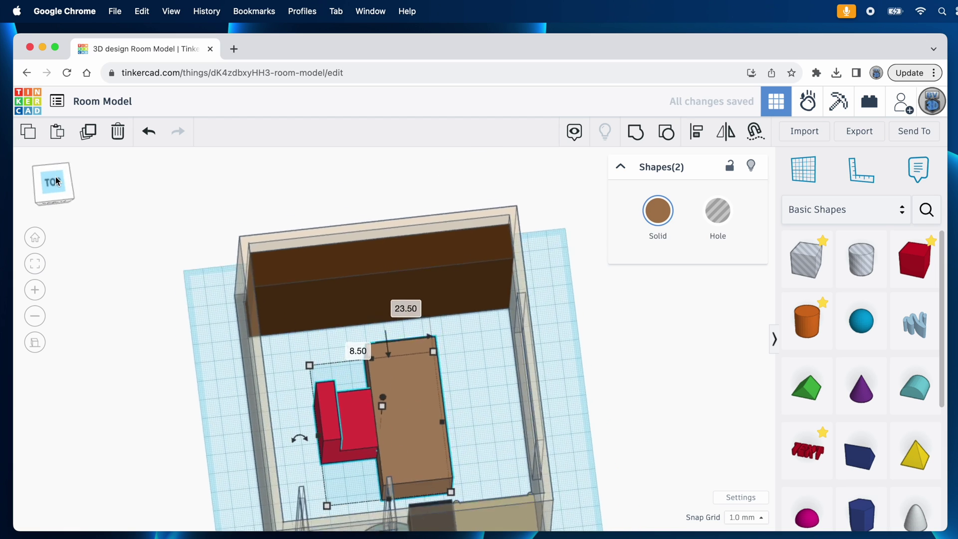
left_click(293, 372)
left_click(451, 326)
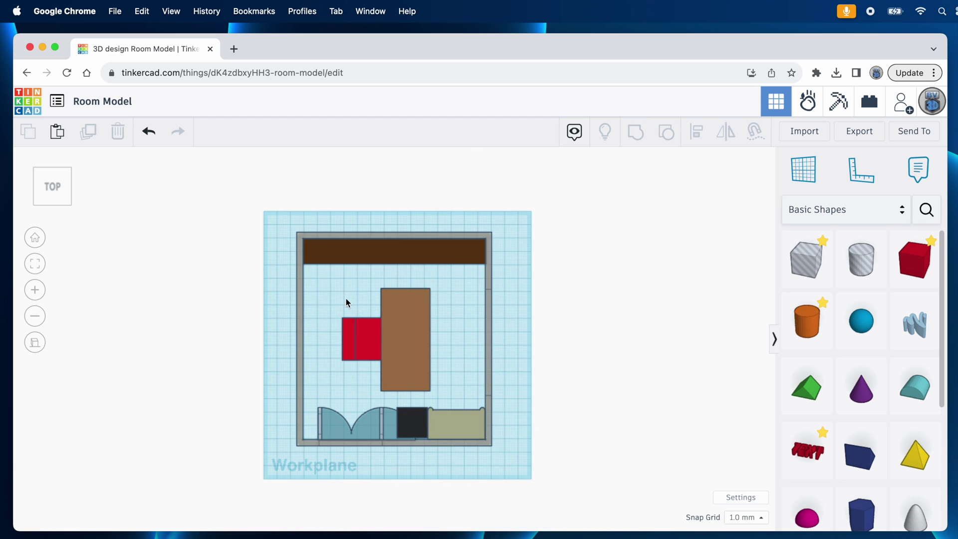
left_click_drag(351, 293, 418, 355)
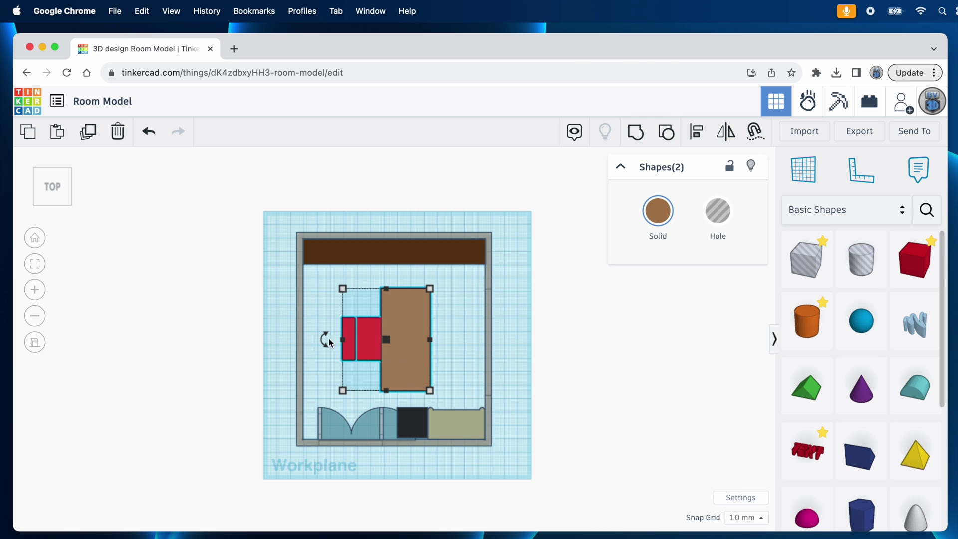
left_click_drag(328, 340, 435, 341)
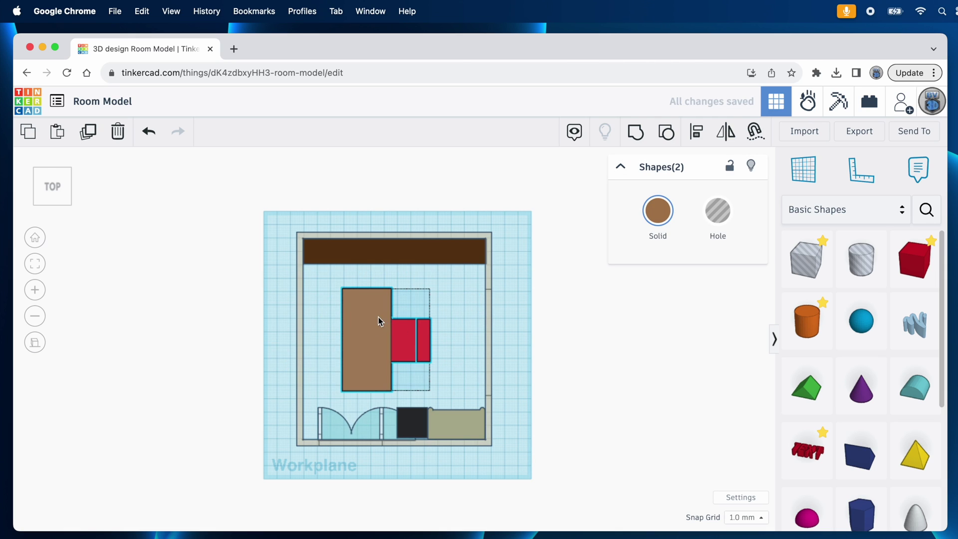
left_click_drag(378, 318, 340, 318)
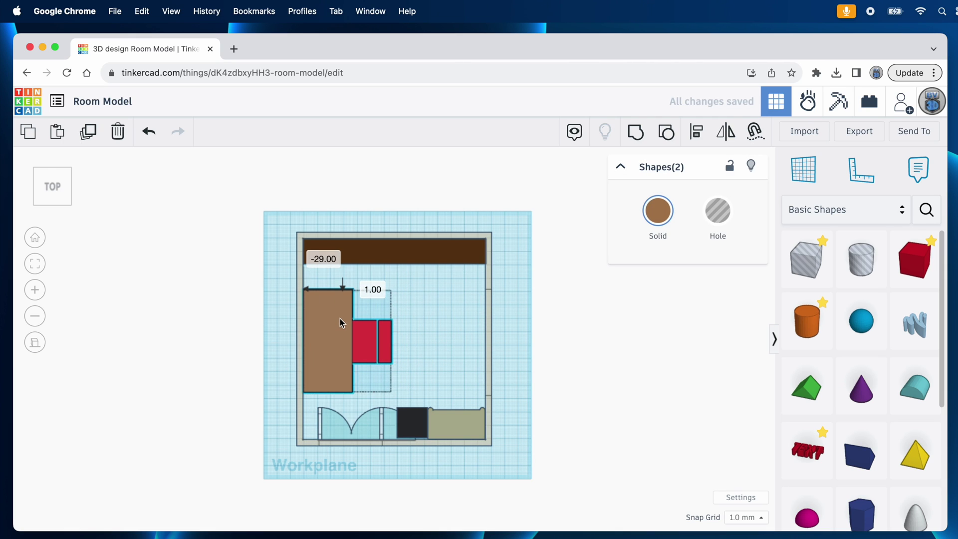
left_click(447, 330)
right_click_drag(447, 331, 464, 408)
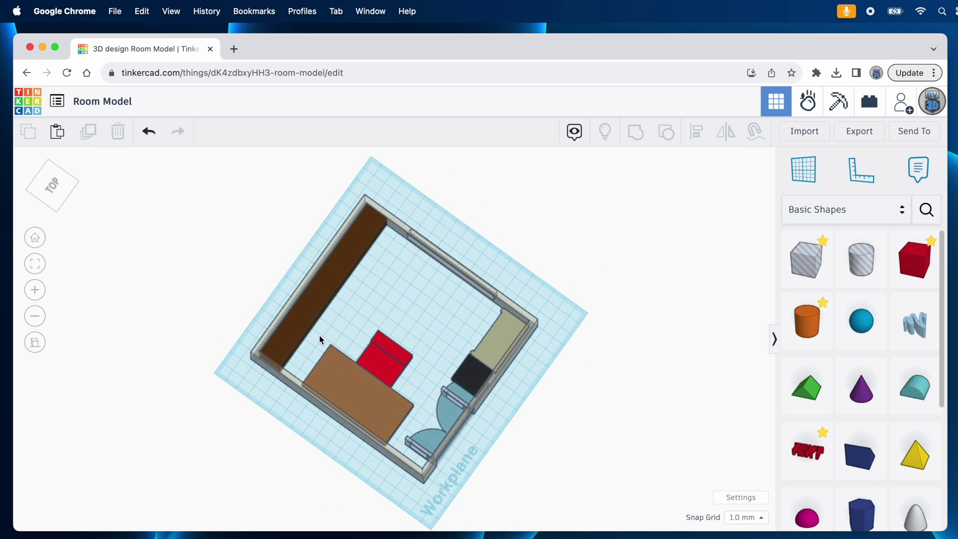
- Rotate the desk and chair to -112.5° and shift them, then undo the change
left_click_drag(320, 340, 394, 379)
left_click_drag(477, 392, 453, 286)
right_click_drag(454, 287, 468, 301)
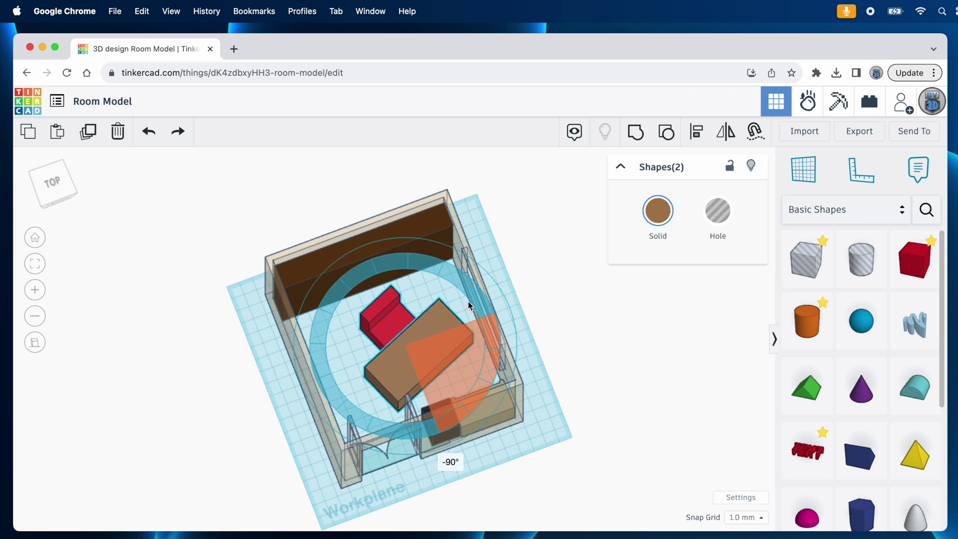
left_click_drag(468, 302, 452, 439)
left_click_drag(400, 329, 404, 319)
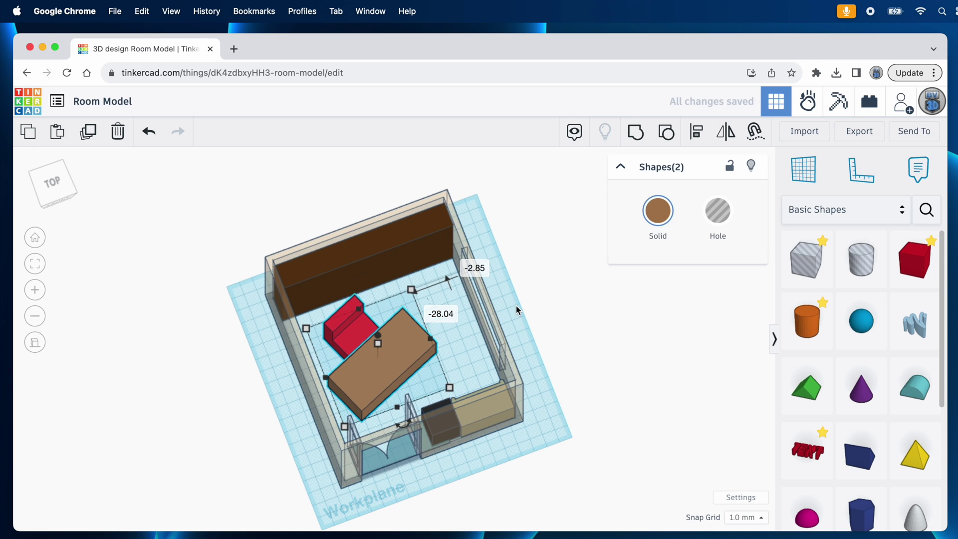
right_click_drag(516, 306, 479, 388)
key("ctrl+z")
key("ctrl+z")
- Stand the beige cabinet along the left wall and move the black box into the corner
left_click_drag(458, 423, 322, 333)
left_click_drag(417, 423, 322, 355)
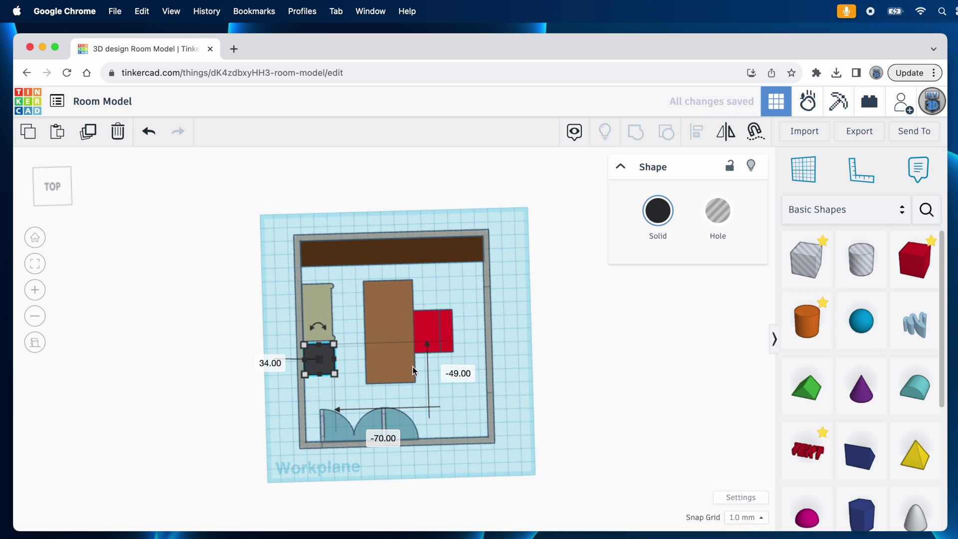
right_click_drag(322, 355, 537, 386)
left_click(317, 382)
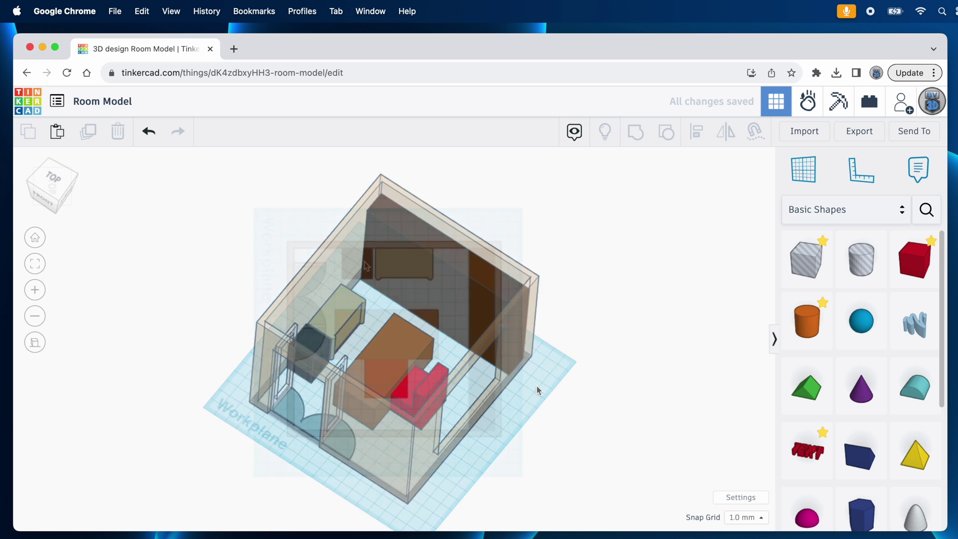
left_click_drag(319, 384, 319, 407)
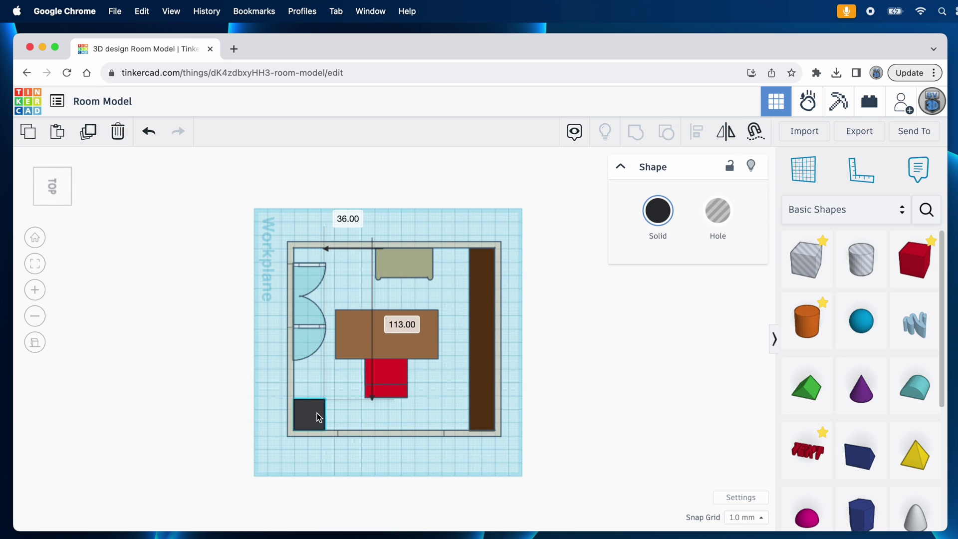
right_click_drag(316, 412, 261, 334)
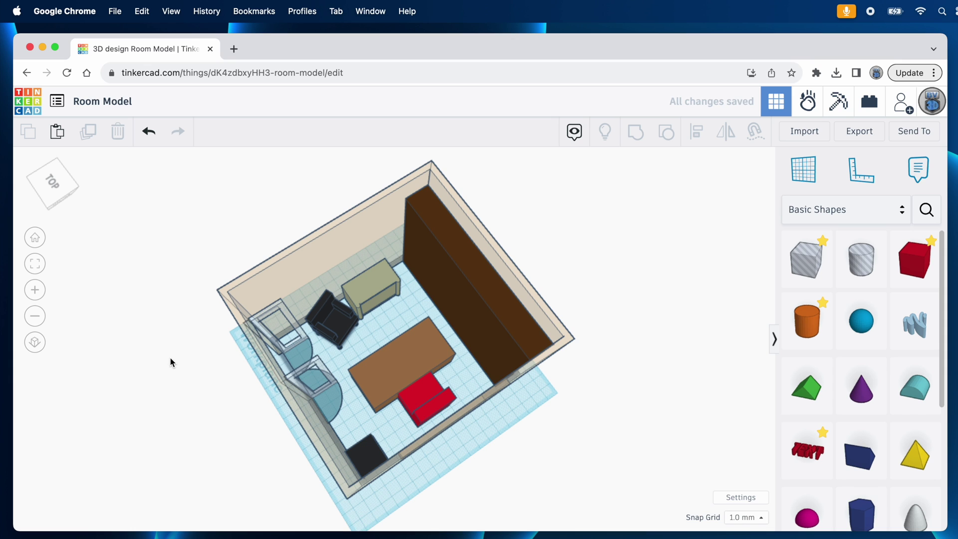